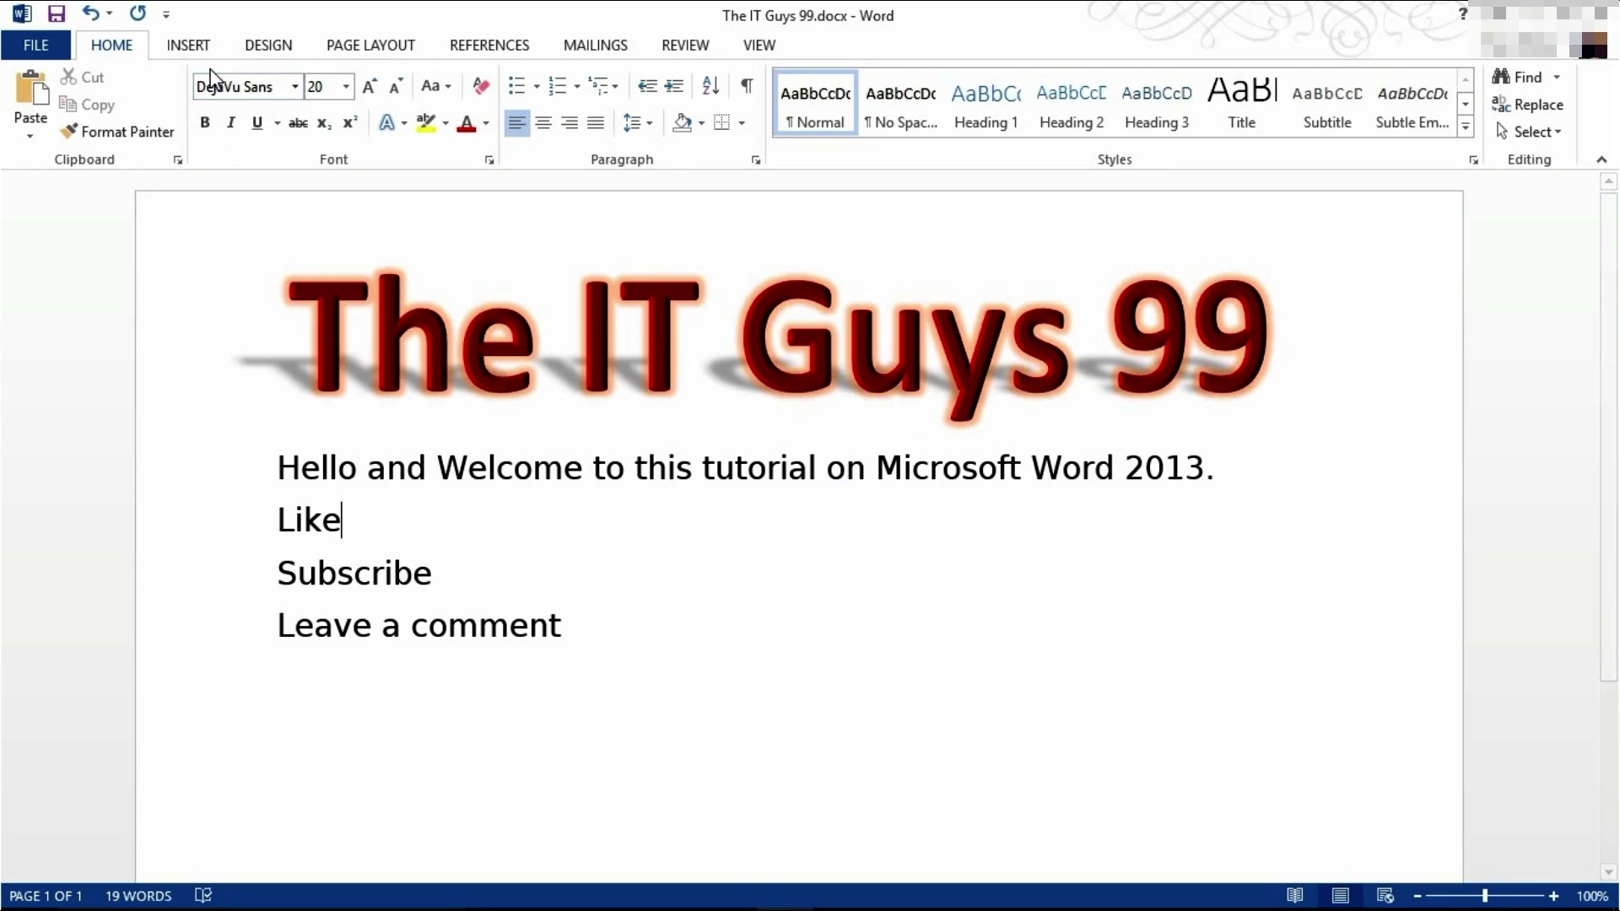
# - Look at Online Pictures from the Insert tab, then close the online search without inserting anything
pyautogui.click(201, 47)
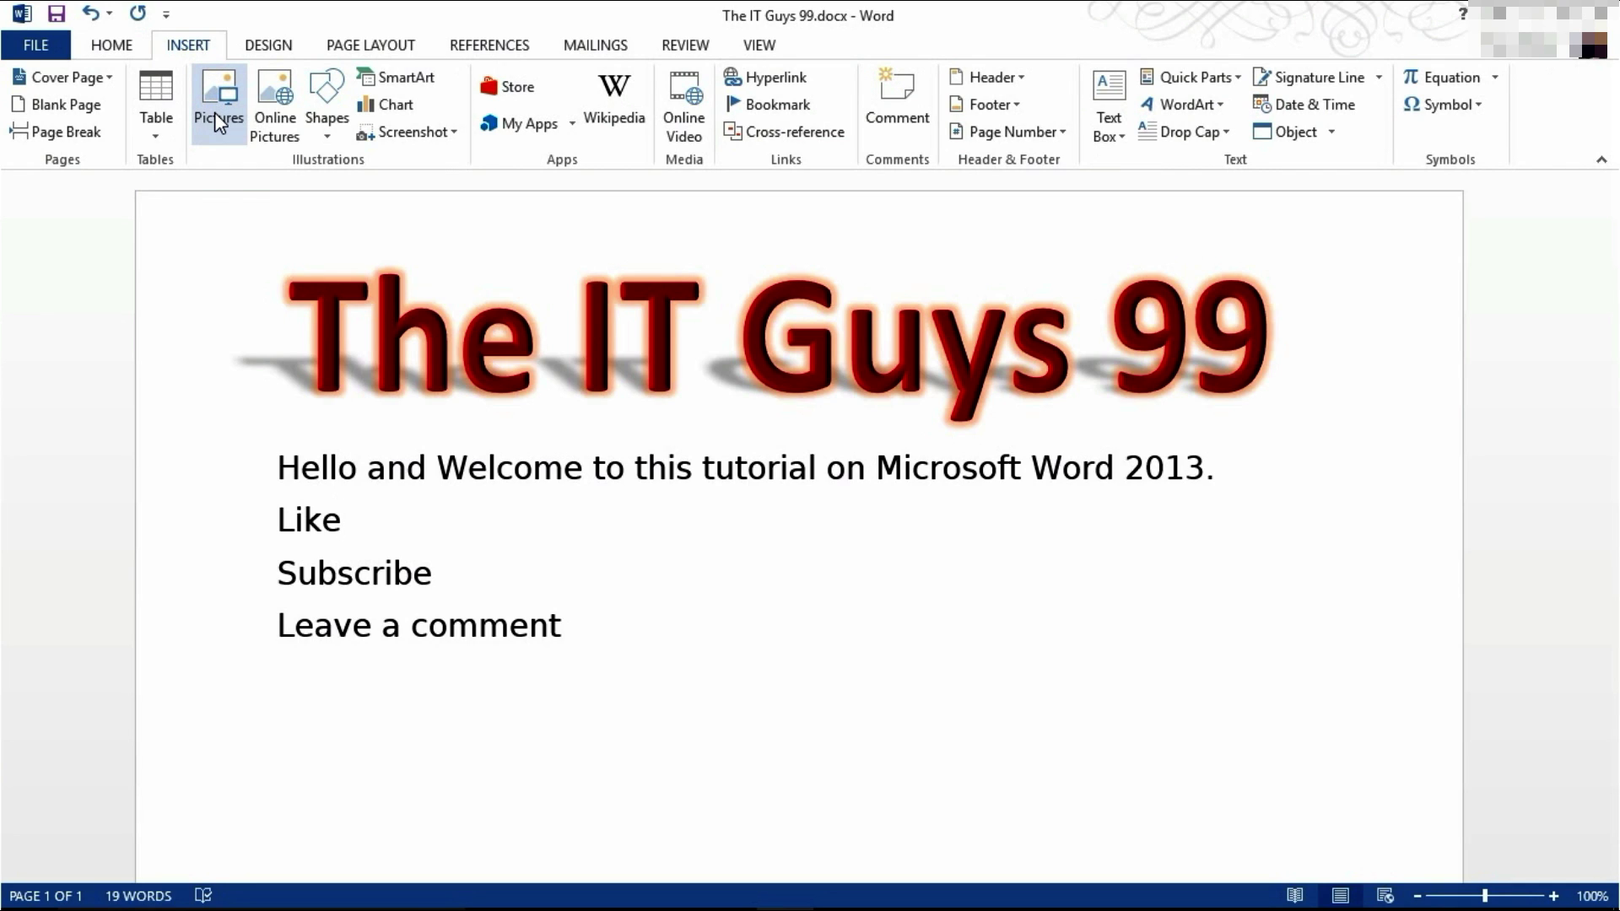
pyautogui.click(274, 115)
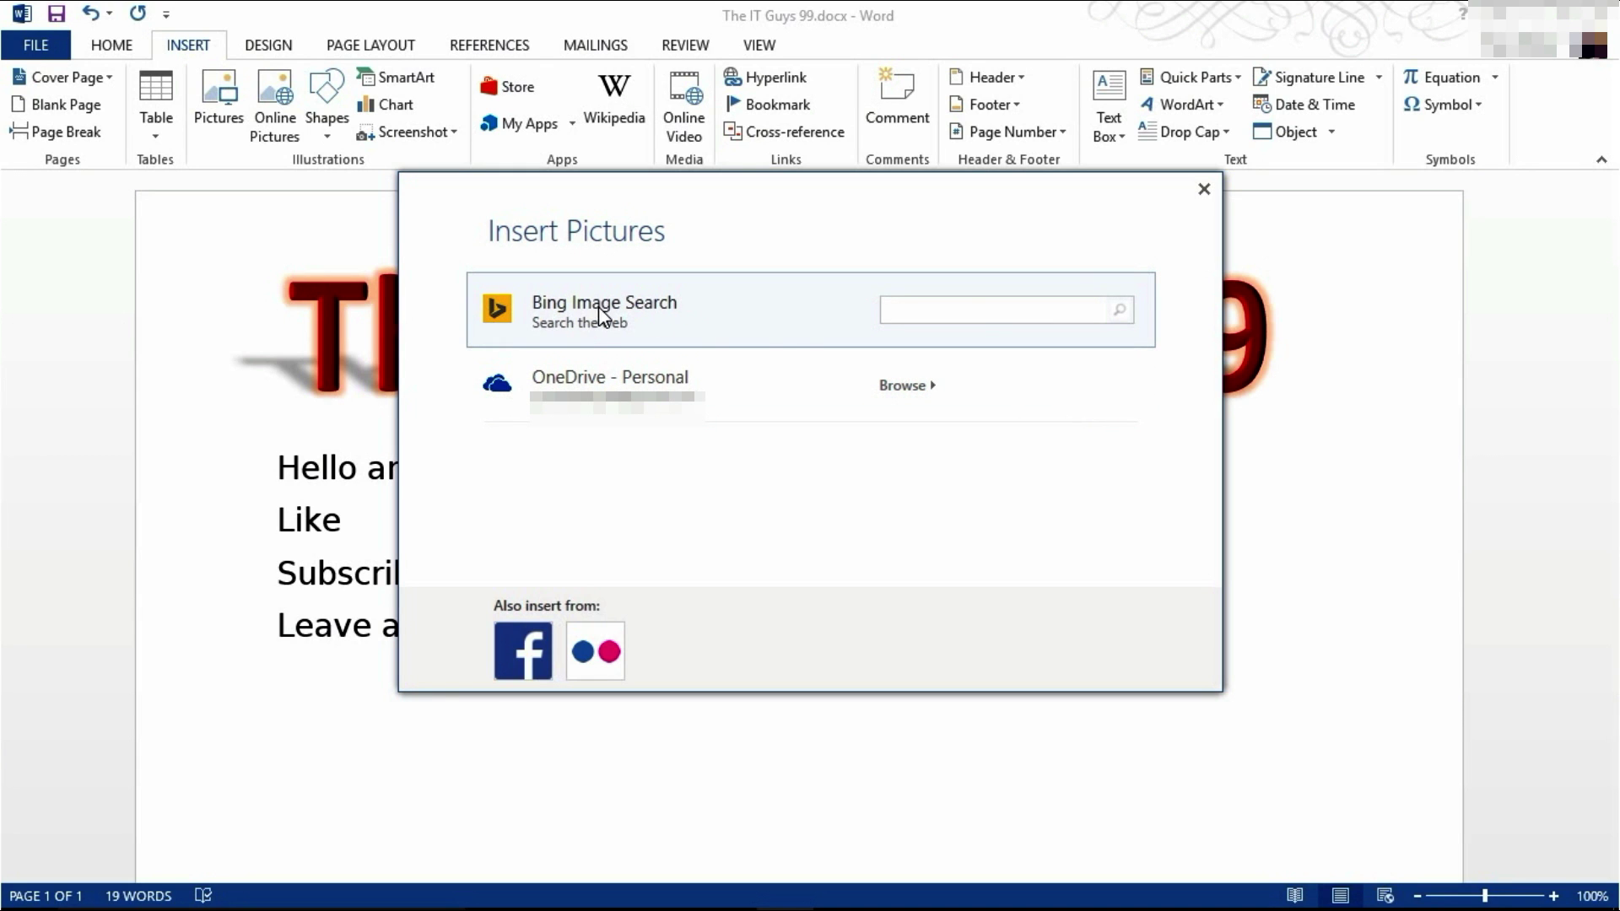
pyautogui.click(1207, 187)
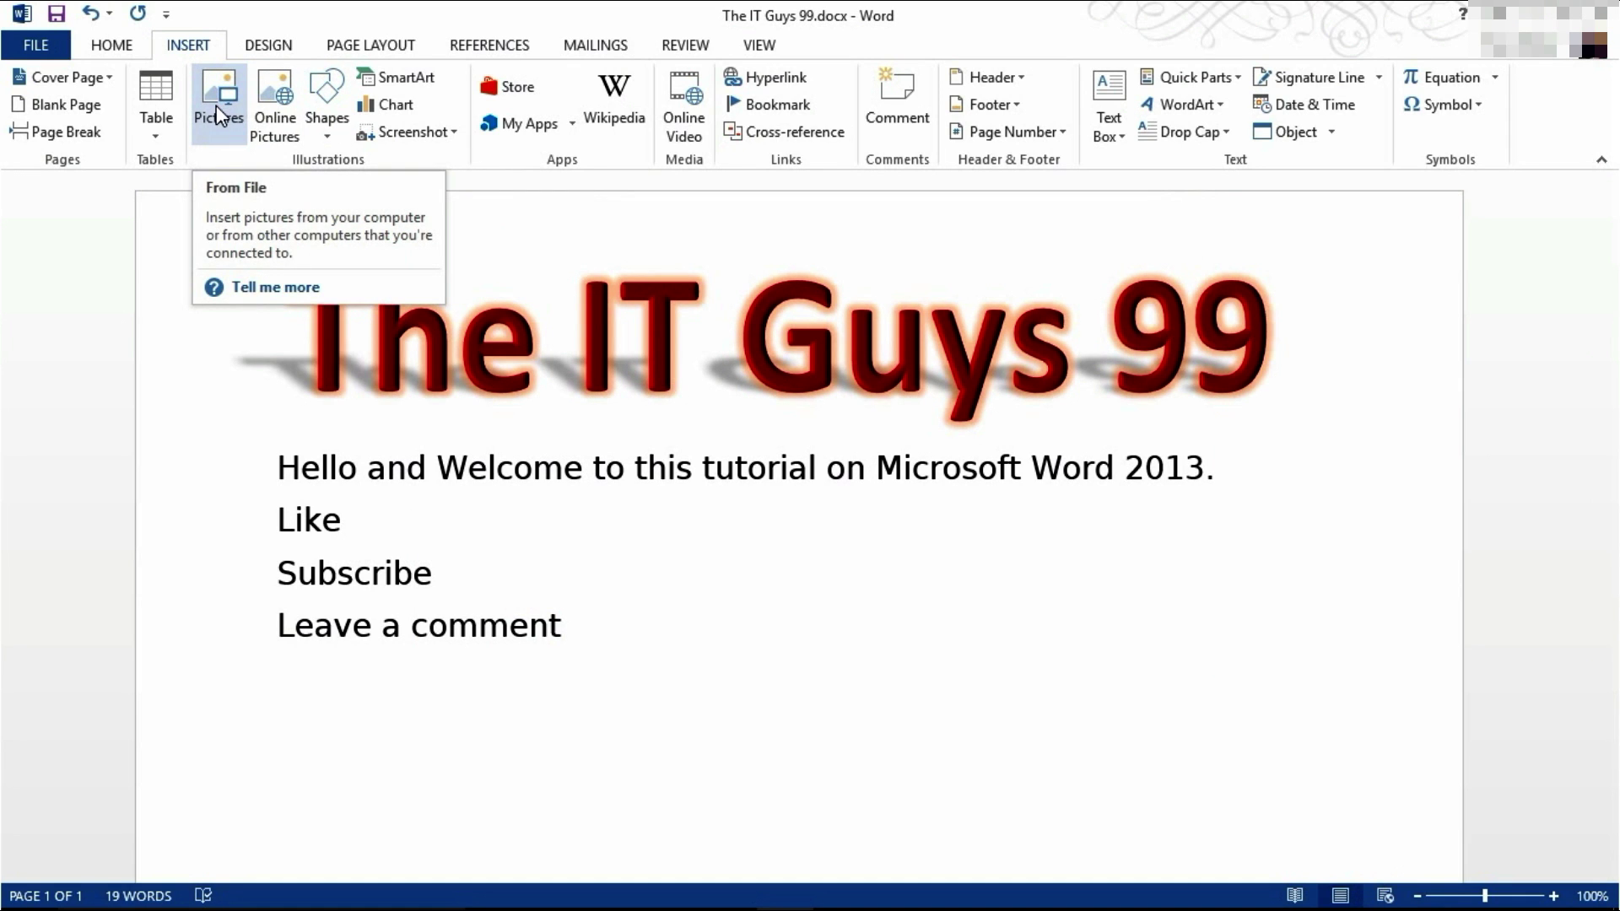
# - Pick Picture.png from the 'The IT Guys 99' folder on the computer
pyautogui.click(219, 127)
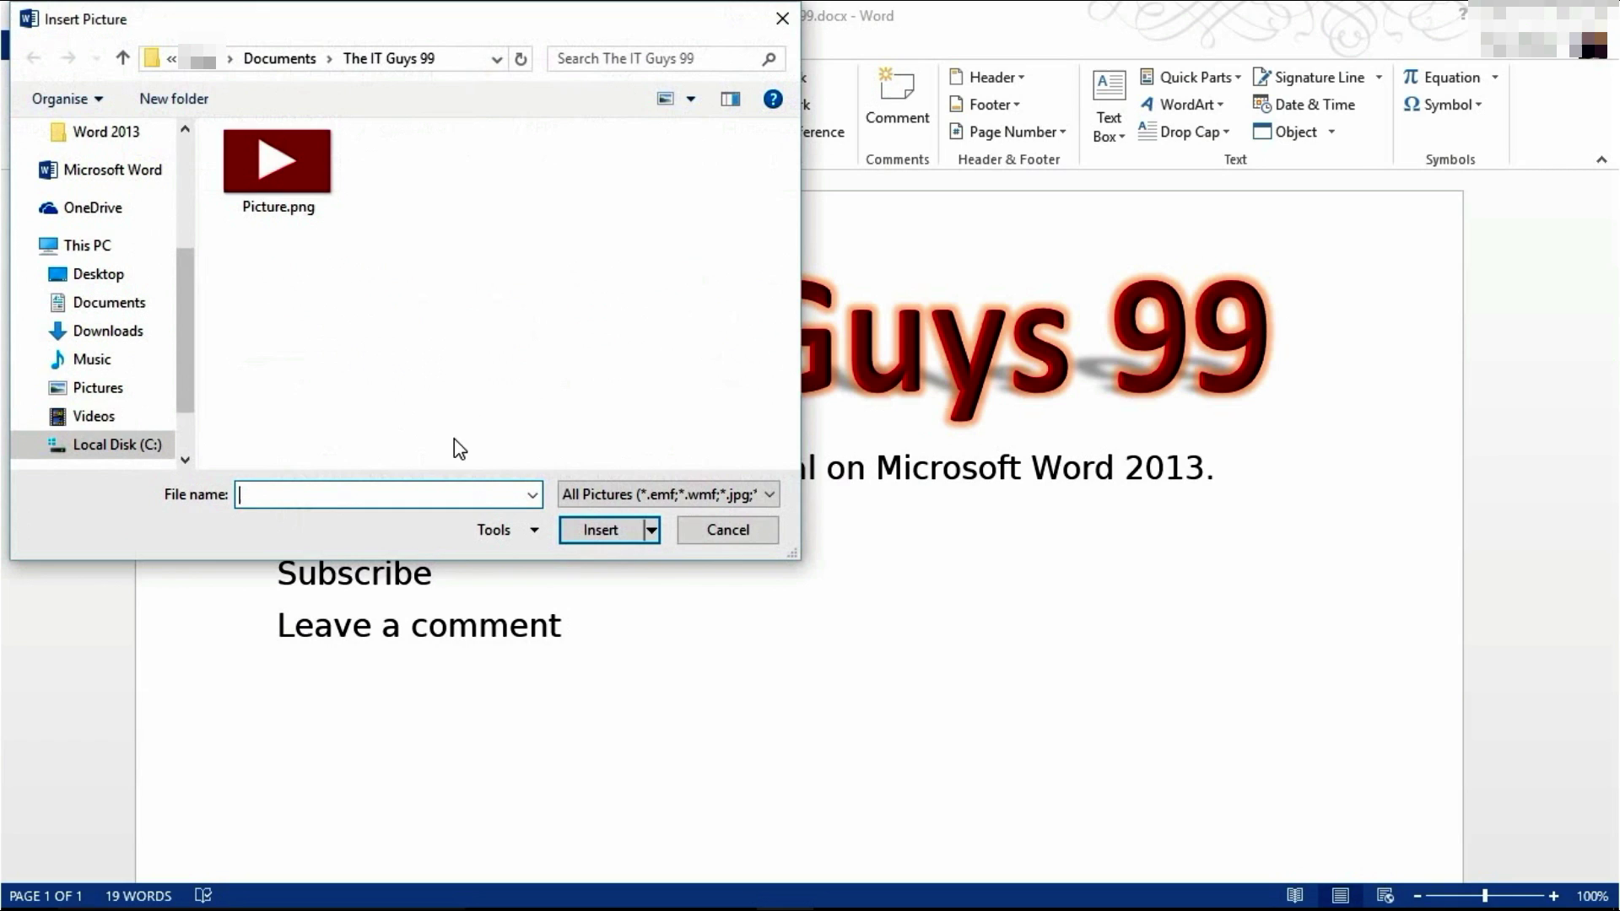
pyautogui.click(271, 159)
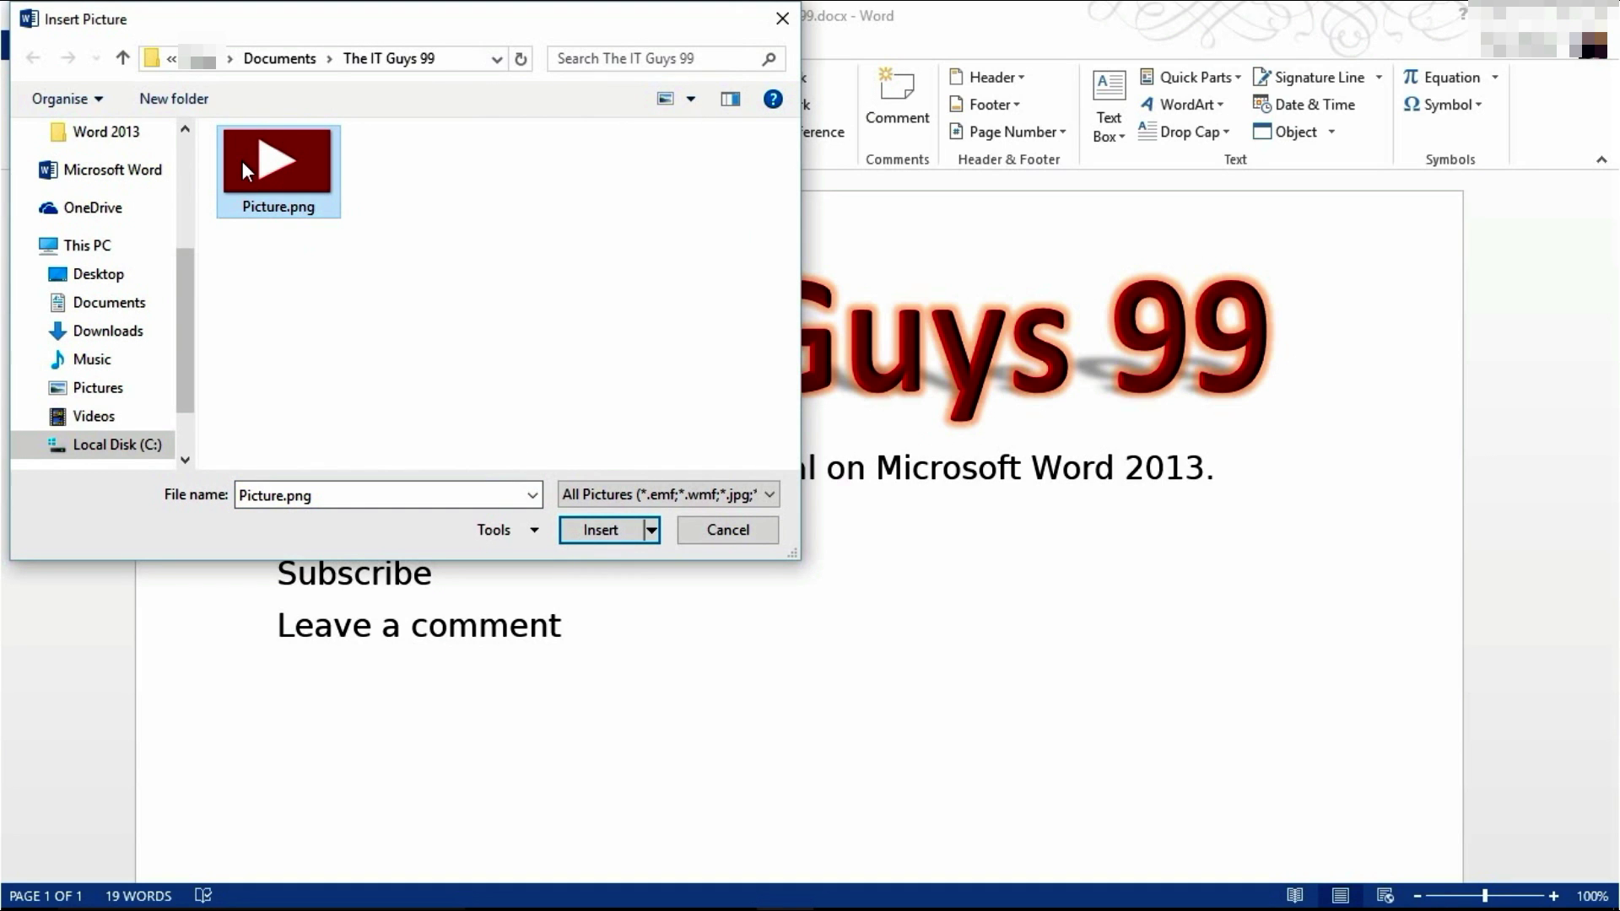
pyautogui.click(595, 532)
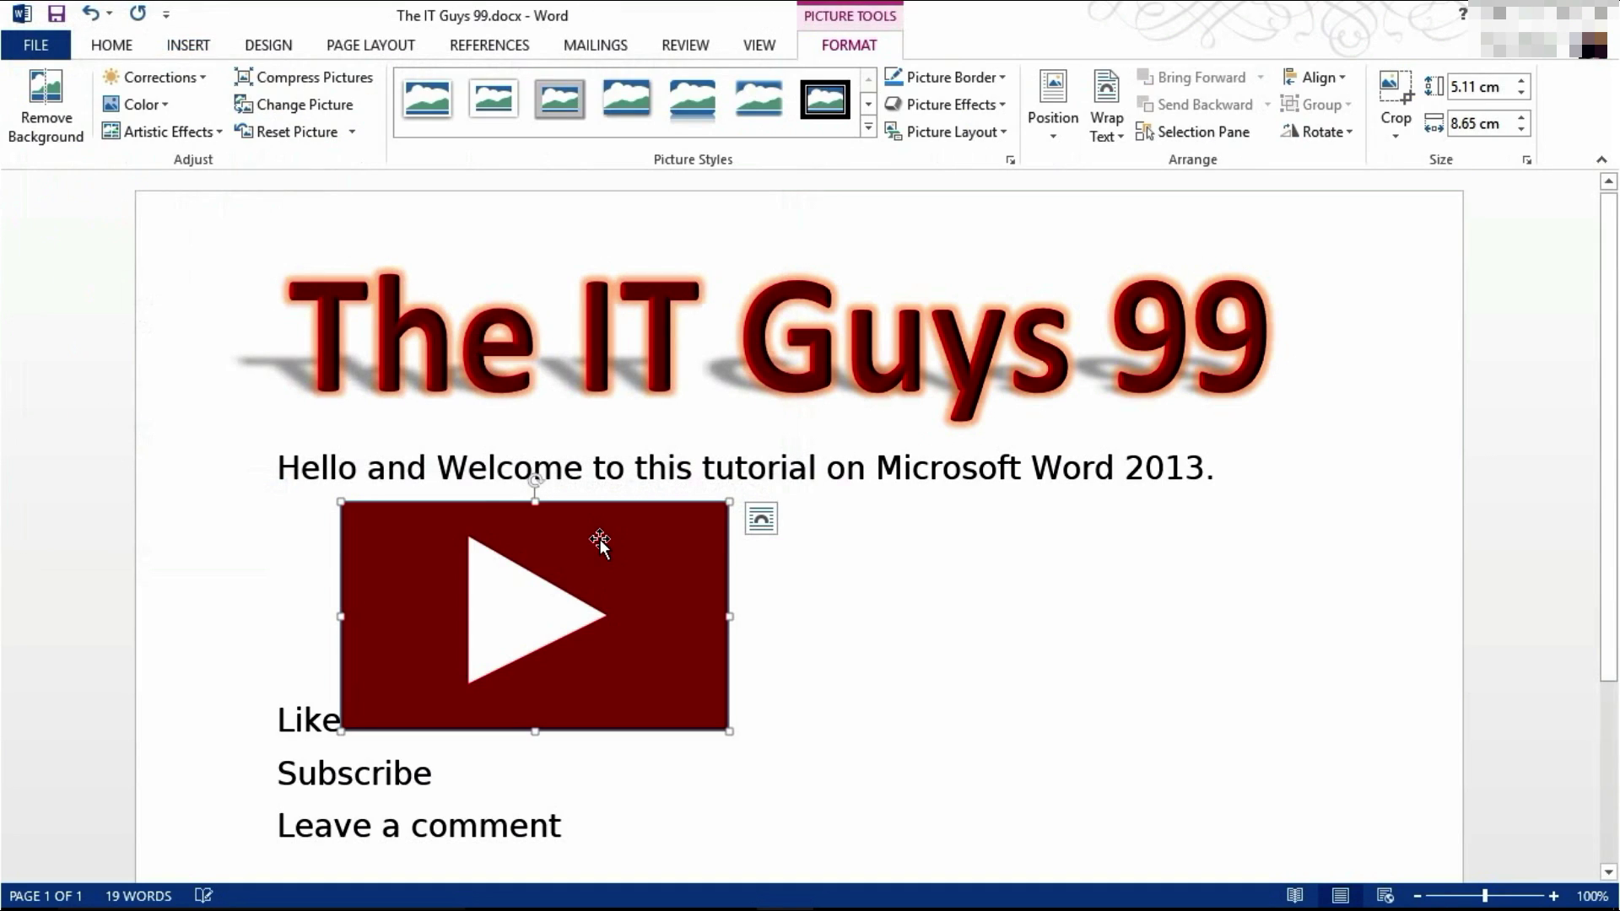
pyautogui.scroll(-3, 895, 599)
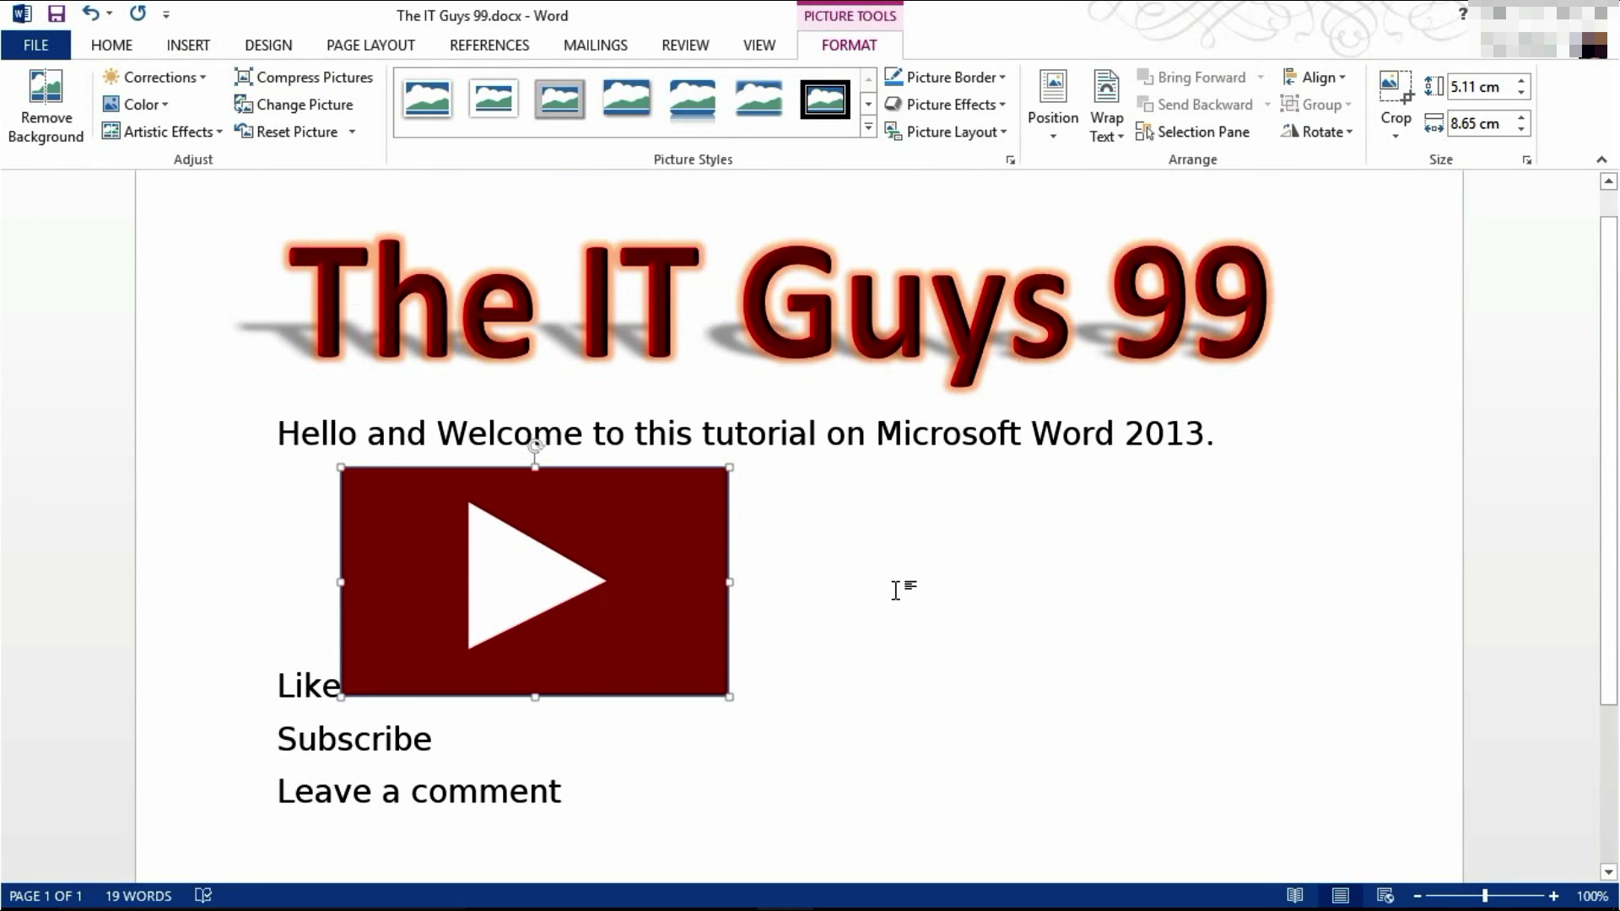
pyautogui.moveTo(631, 461); pyautogui.dragTo(669, 662)
pyautogui.moveTo(647, 582); pyautogui.dragTo(560, 390)
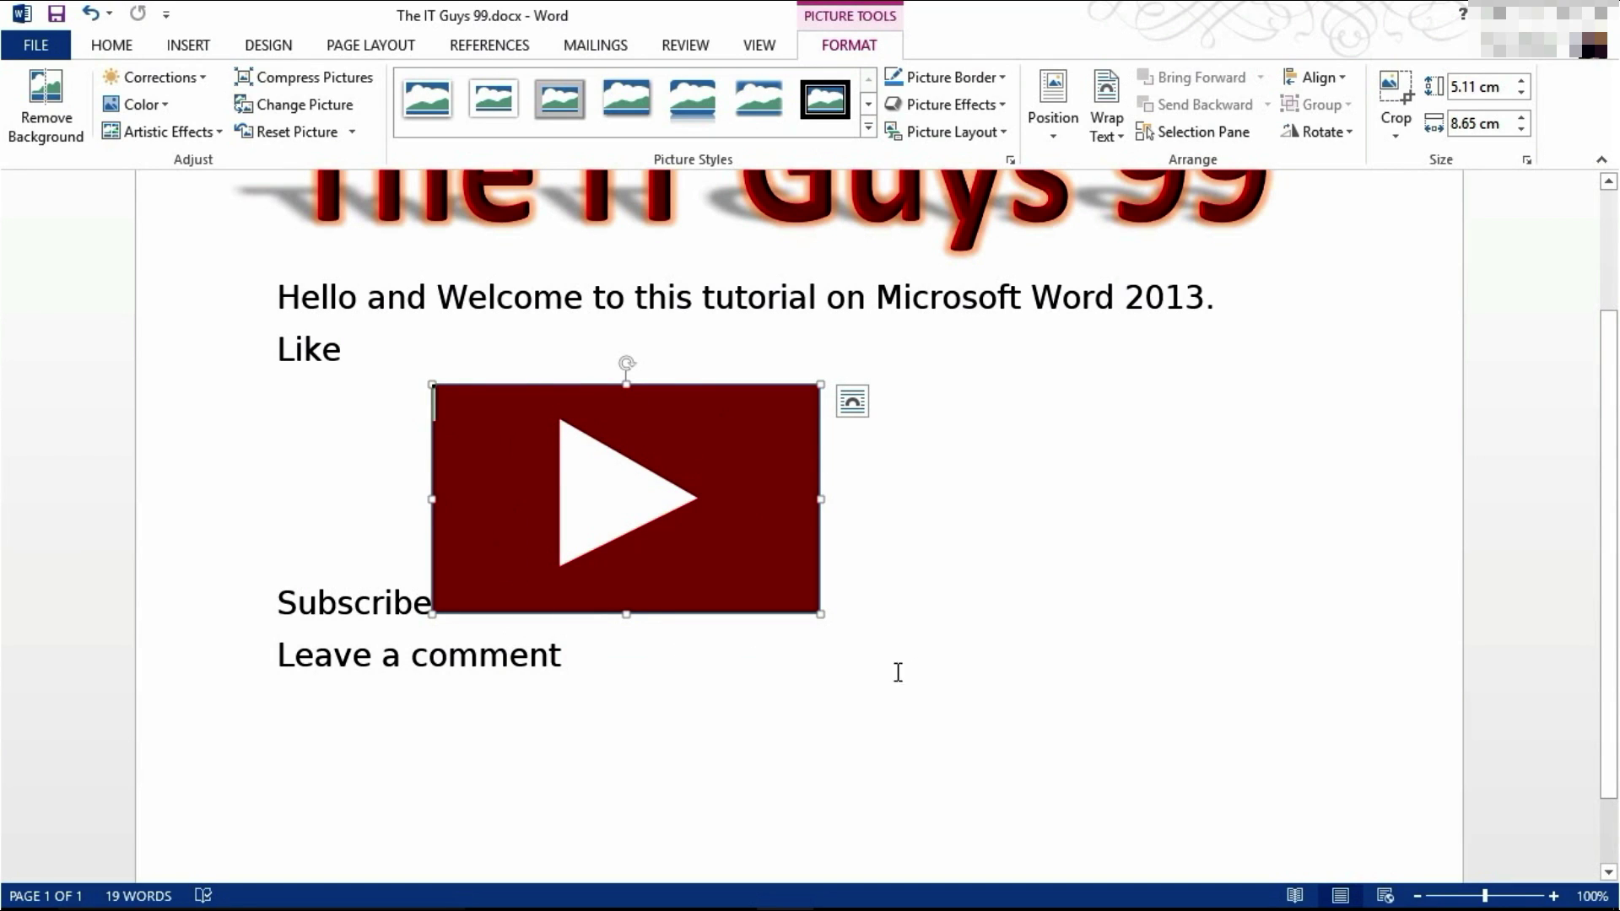
pyautogui.moveTo(719, 479); pyautogui.dragTo(683, 377)
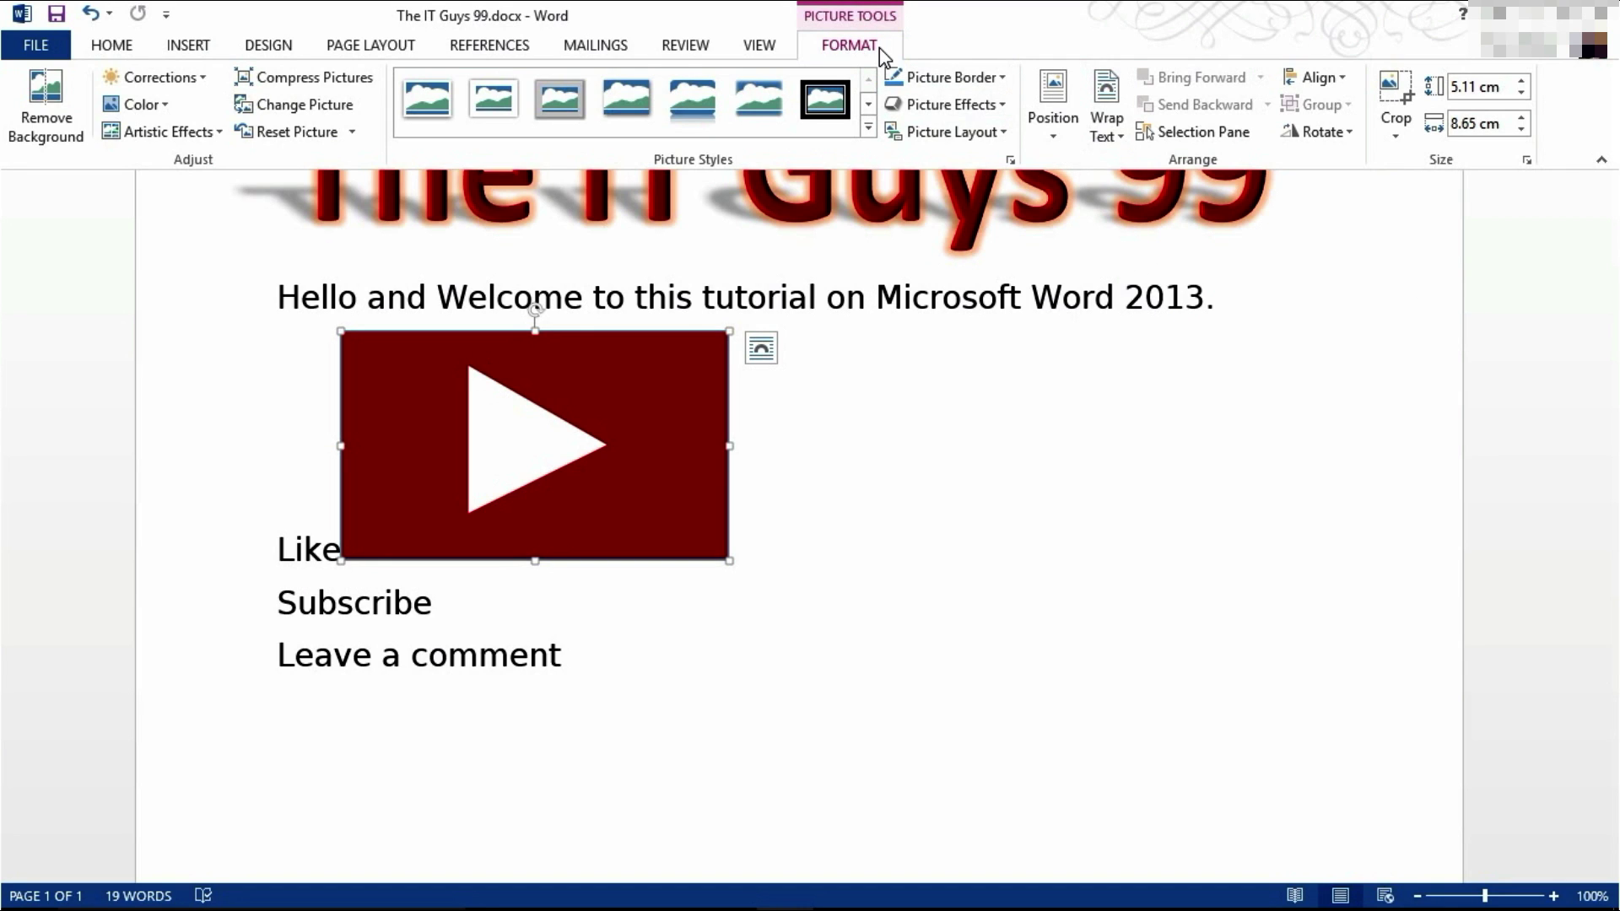
# - Apply Square text wrapping and drag the picture right of the Like/Subscribe/Leave a comment list
pyautogui.click(1116, 144)
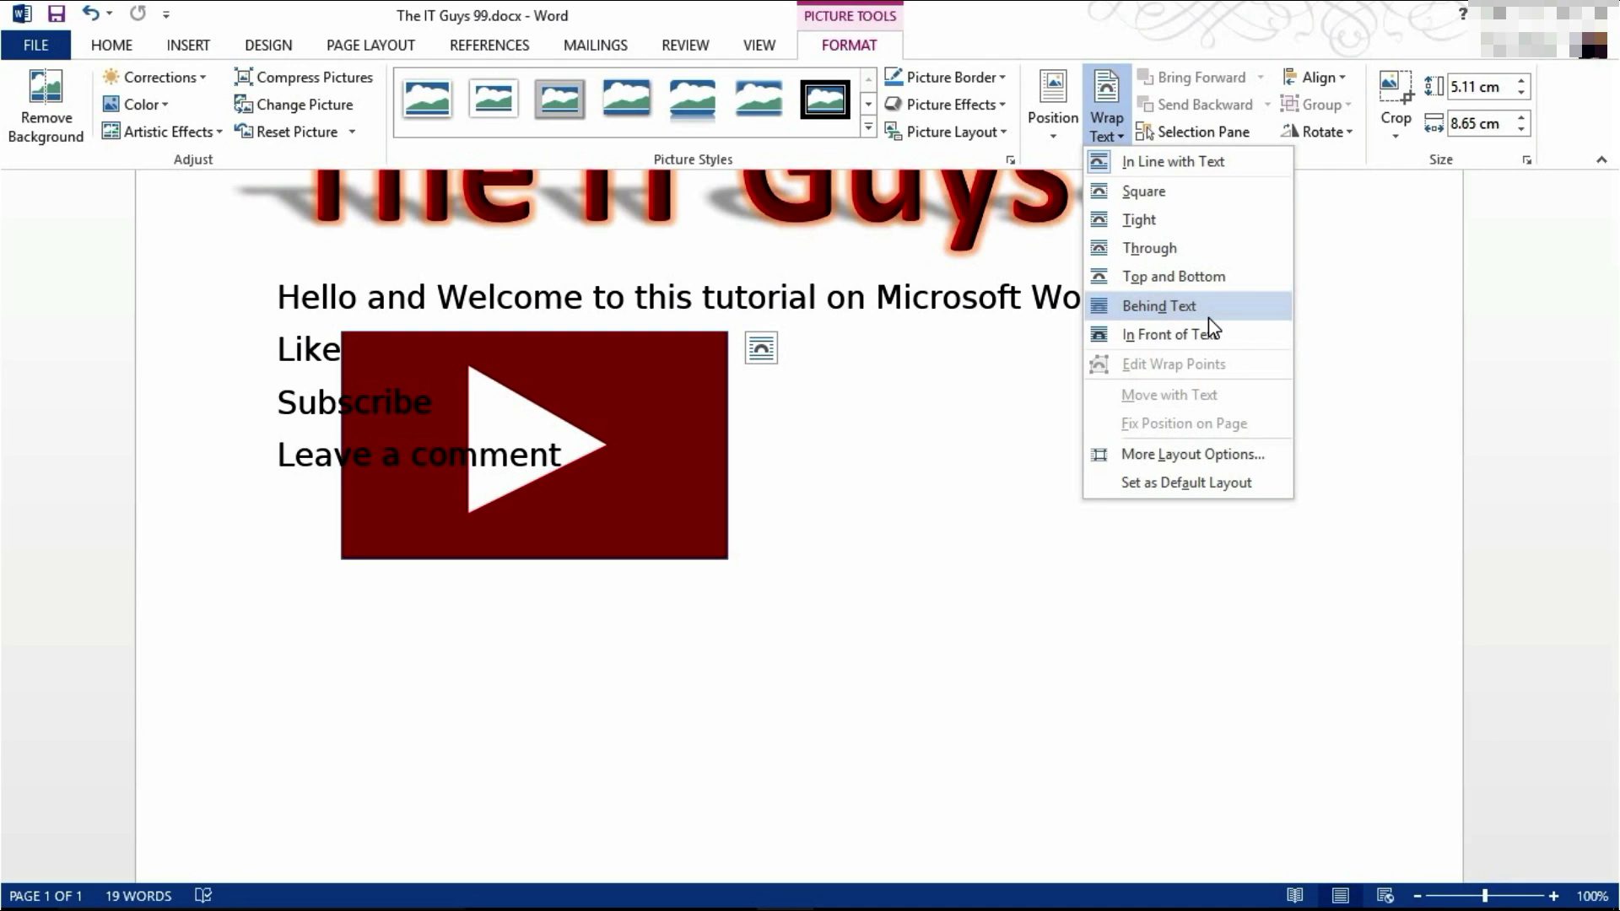
pyautogui.click(1174, 191)
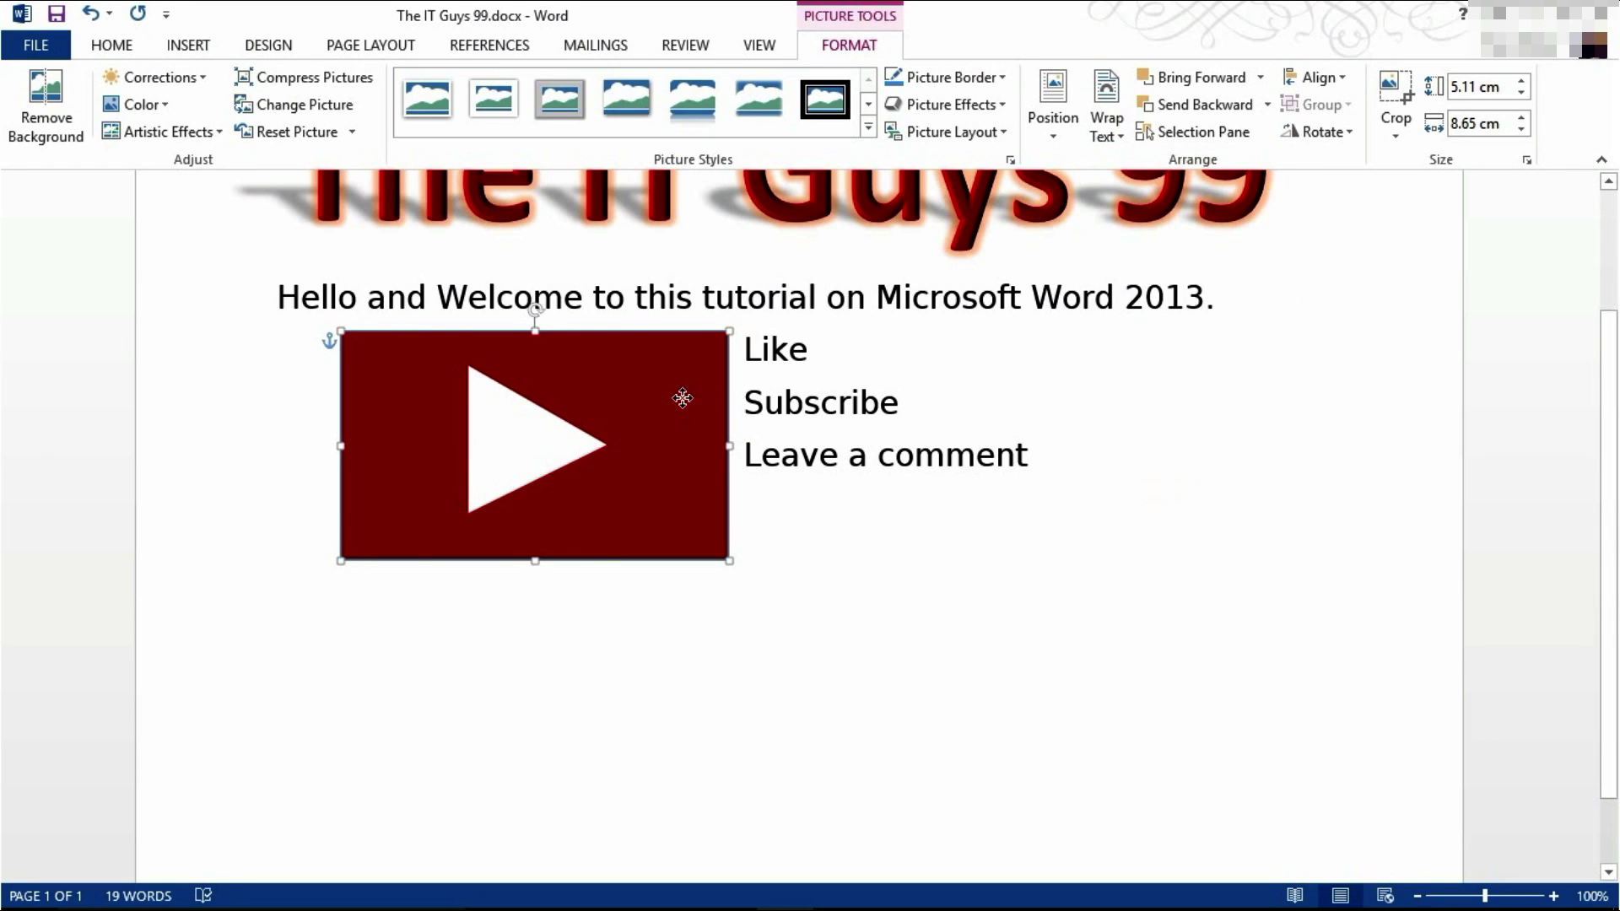
pyautogui.moveTo(682, 397); pyautogui.dragTo(934, 392)
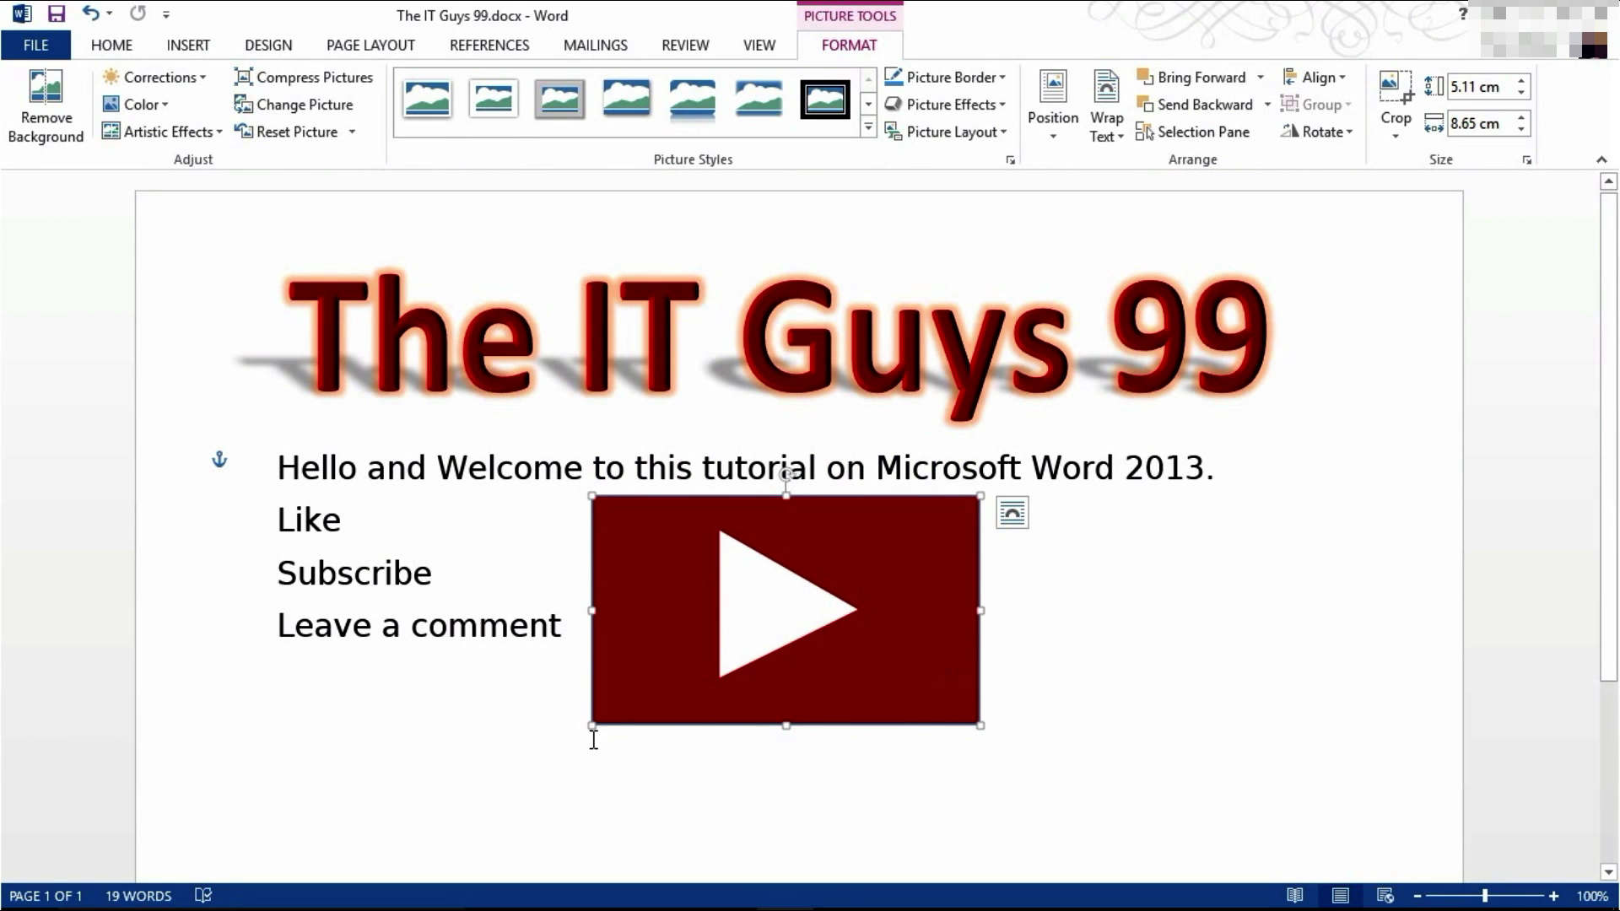
# - Shrink the picture by its corners to 4.08 × 6.91 cm, nudging it left beside the list
pyautogui.moveTo(589, 726); pyautogui.dragTo(674, 687)
pyautogui.moveTo(981, 688); pyautogui.dragTo(1026, 700)
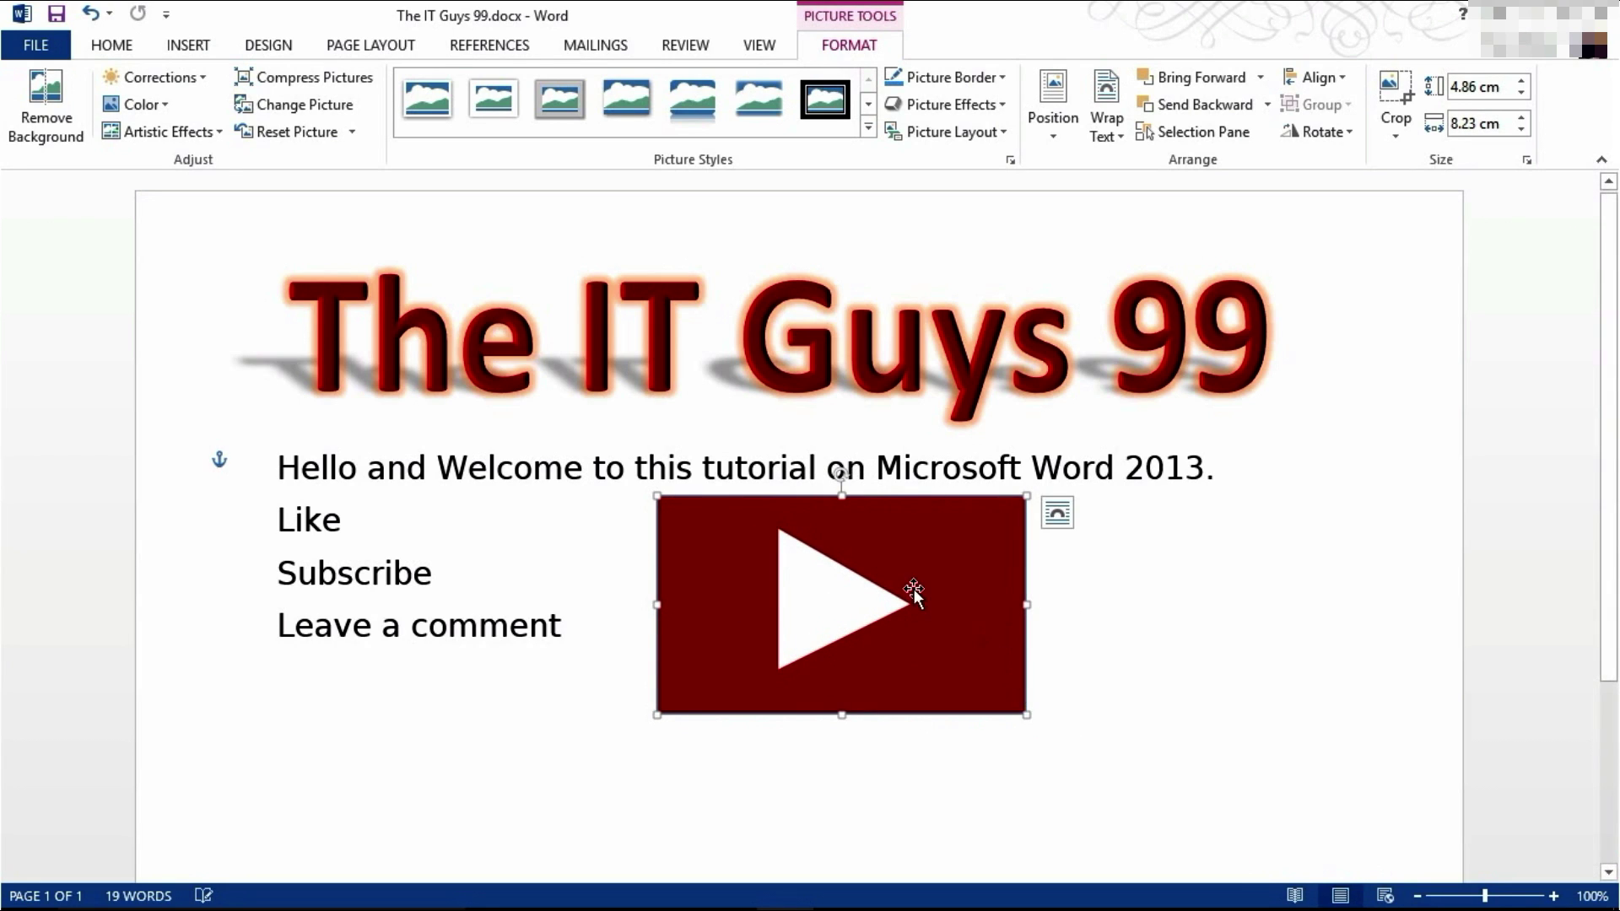
pyautogui.moveTo(912, 589); pyautogui.dragTo(871, 586)
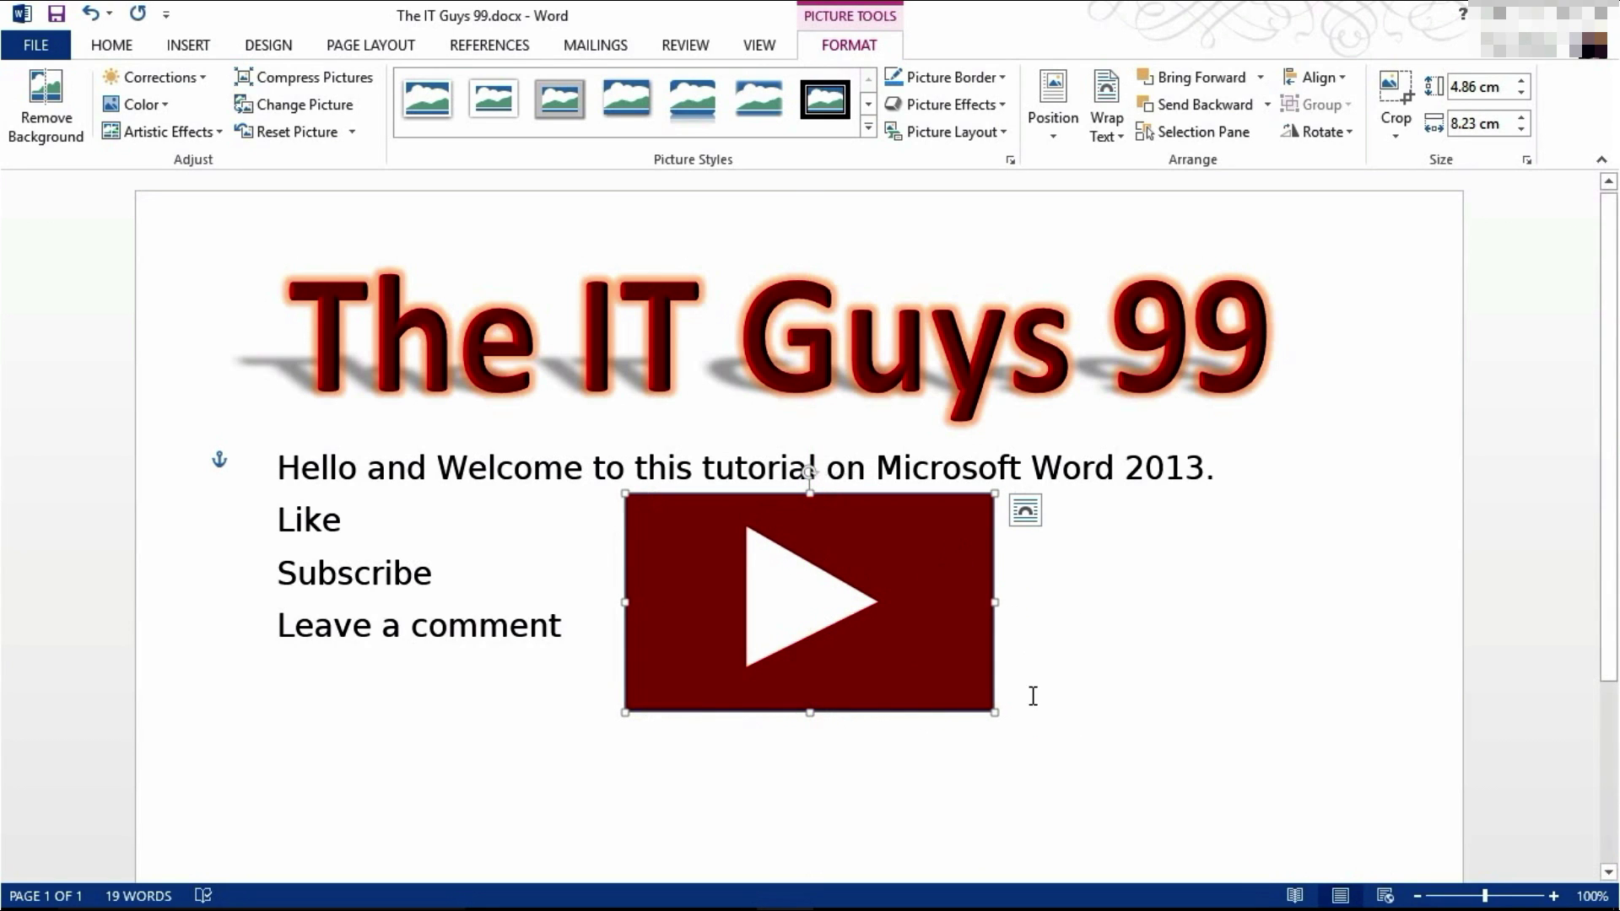
pyautogui.moveTo(994, 713); pyautogui.dragTo(934, 648)
pyautogui.moveTo(878, 589); pyautogui.dragTo(866, 589)
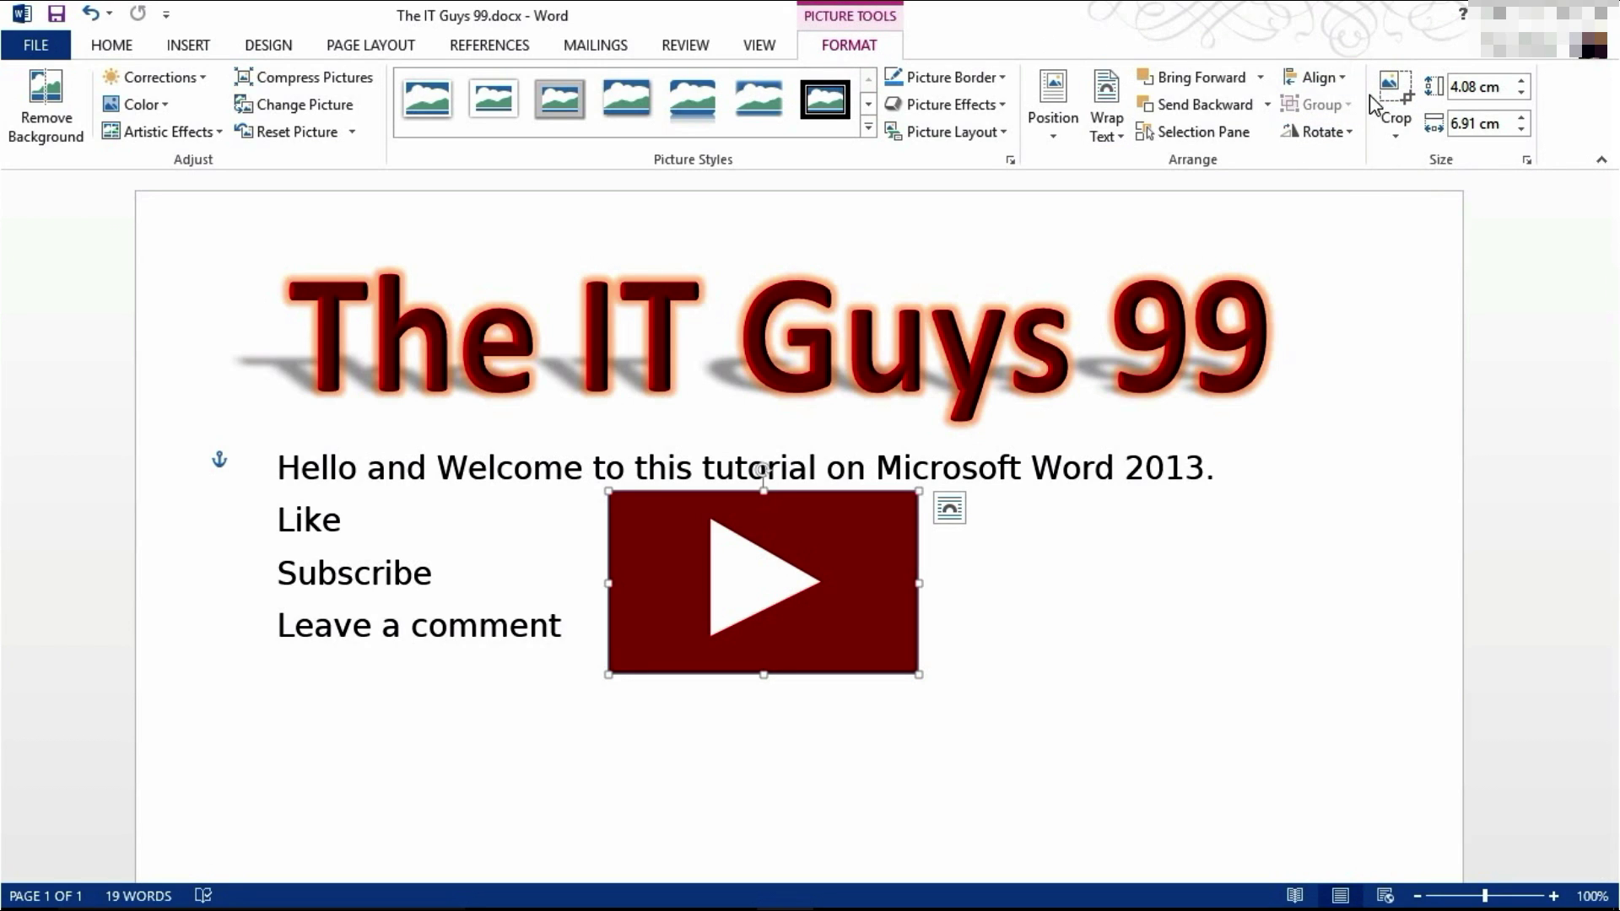
# - Crop the picture to its red square with the play triangle, about 3.07 × 2.99 cm
pyautogui.click(1398, 93)
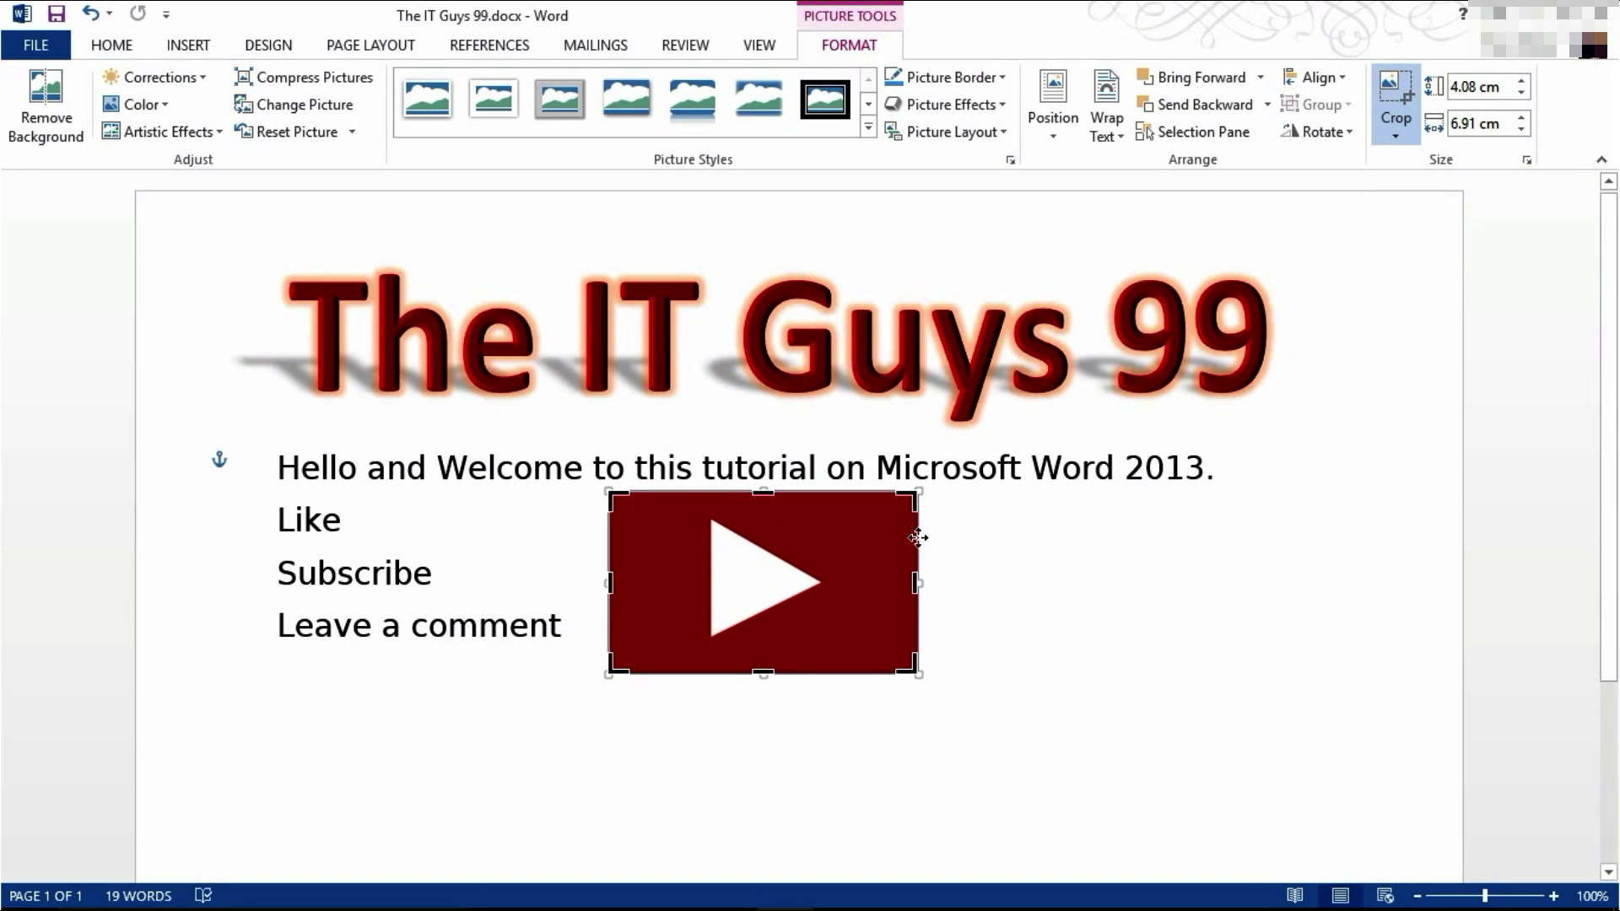
pyautogui.moveTo(909, 499); pyautogui.dragTo(838, 506)
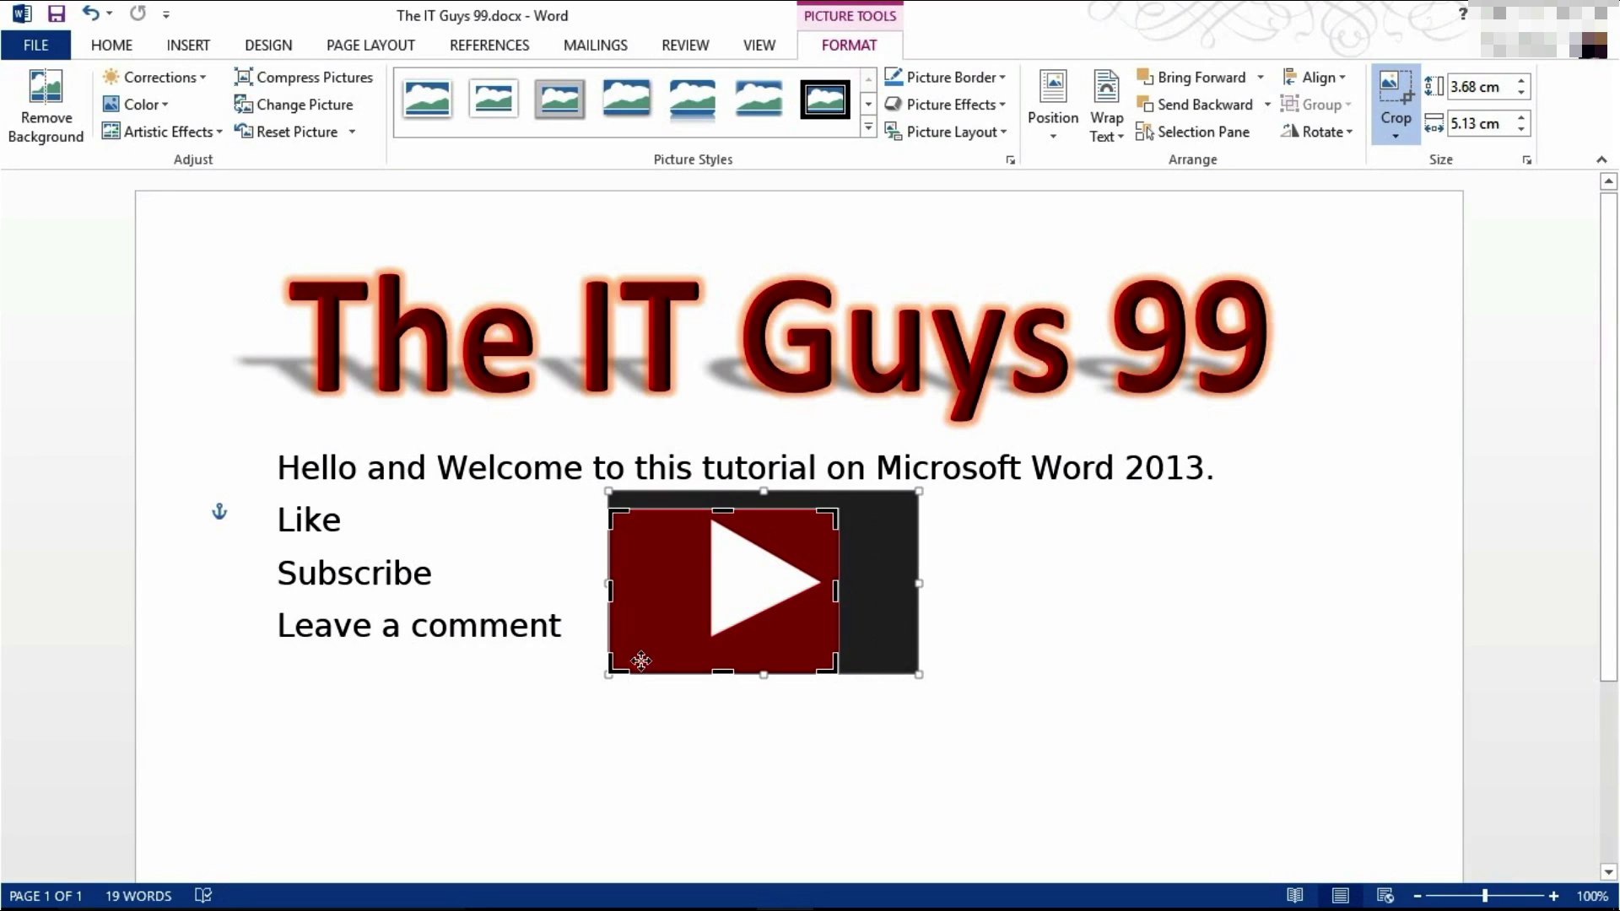
pyautogui.moveTo(609, 672); pyautogui.dragTo(680, 648)
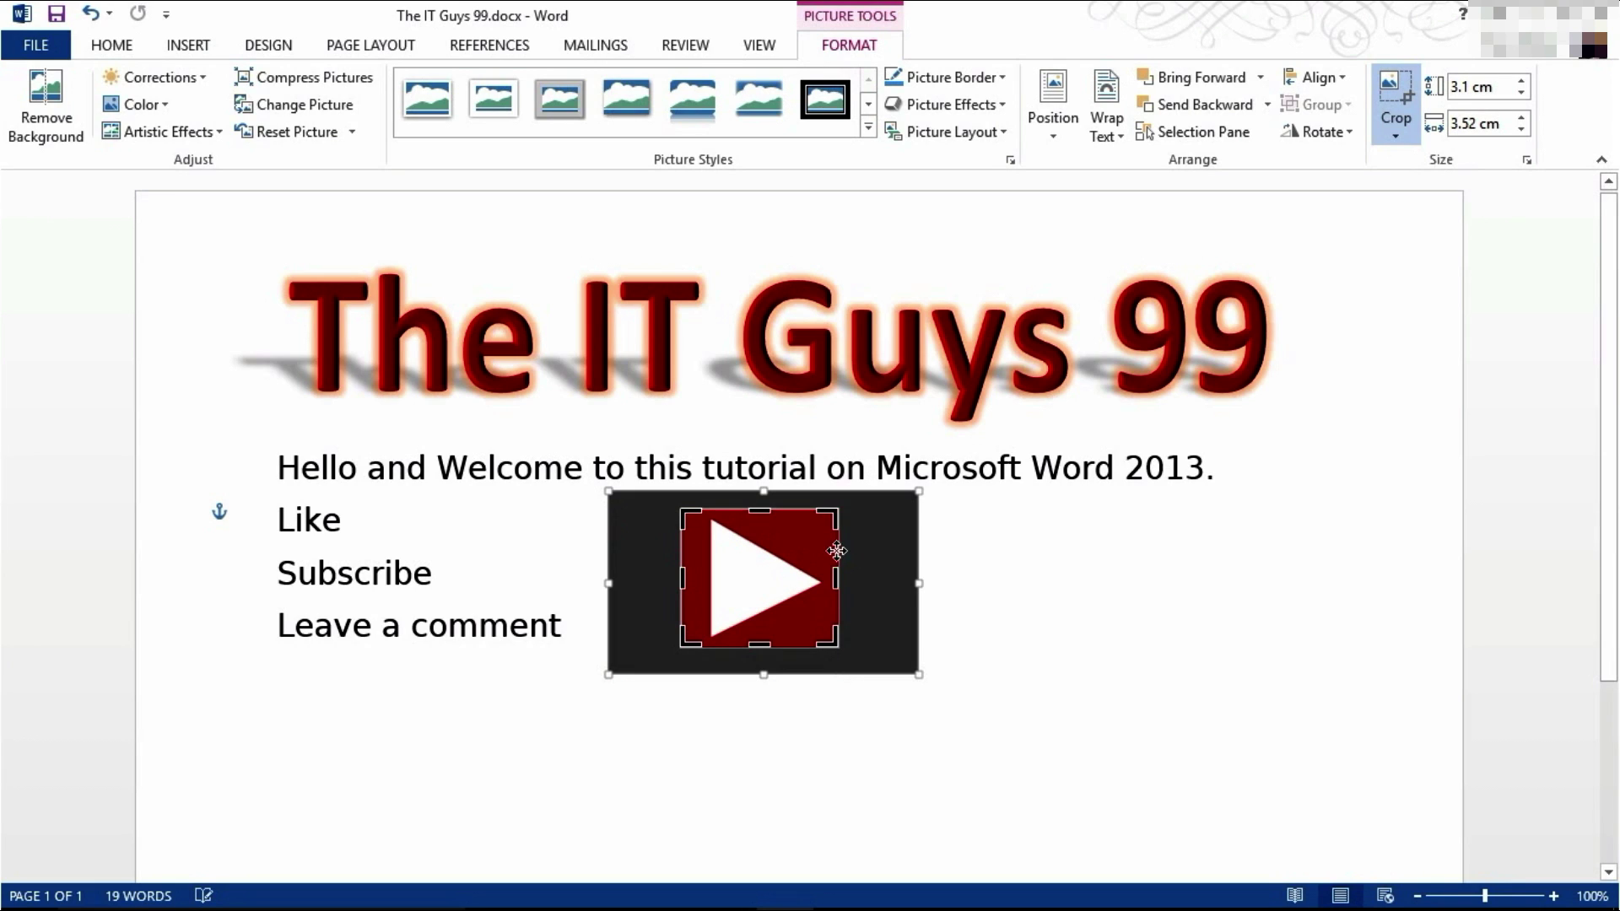
pyautogui.moveTo(831, 509); pyautogui.dragTo(825, 509)
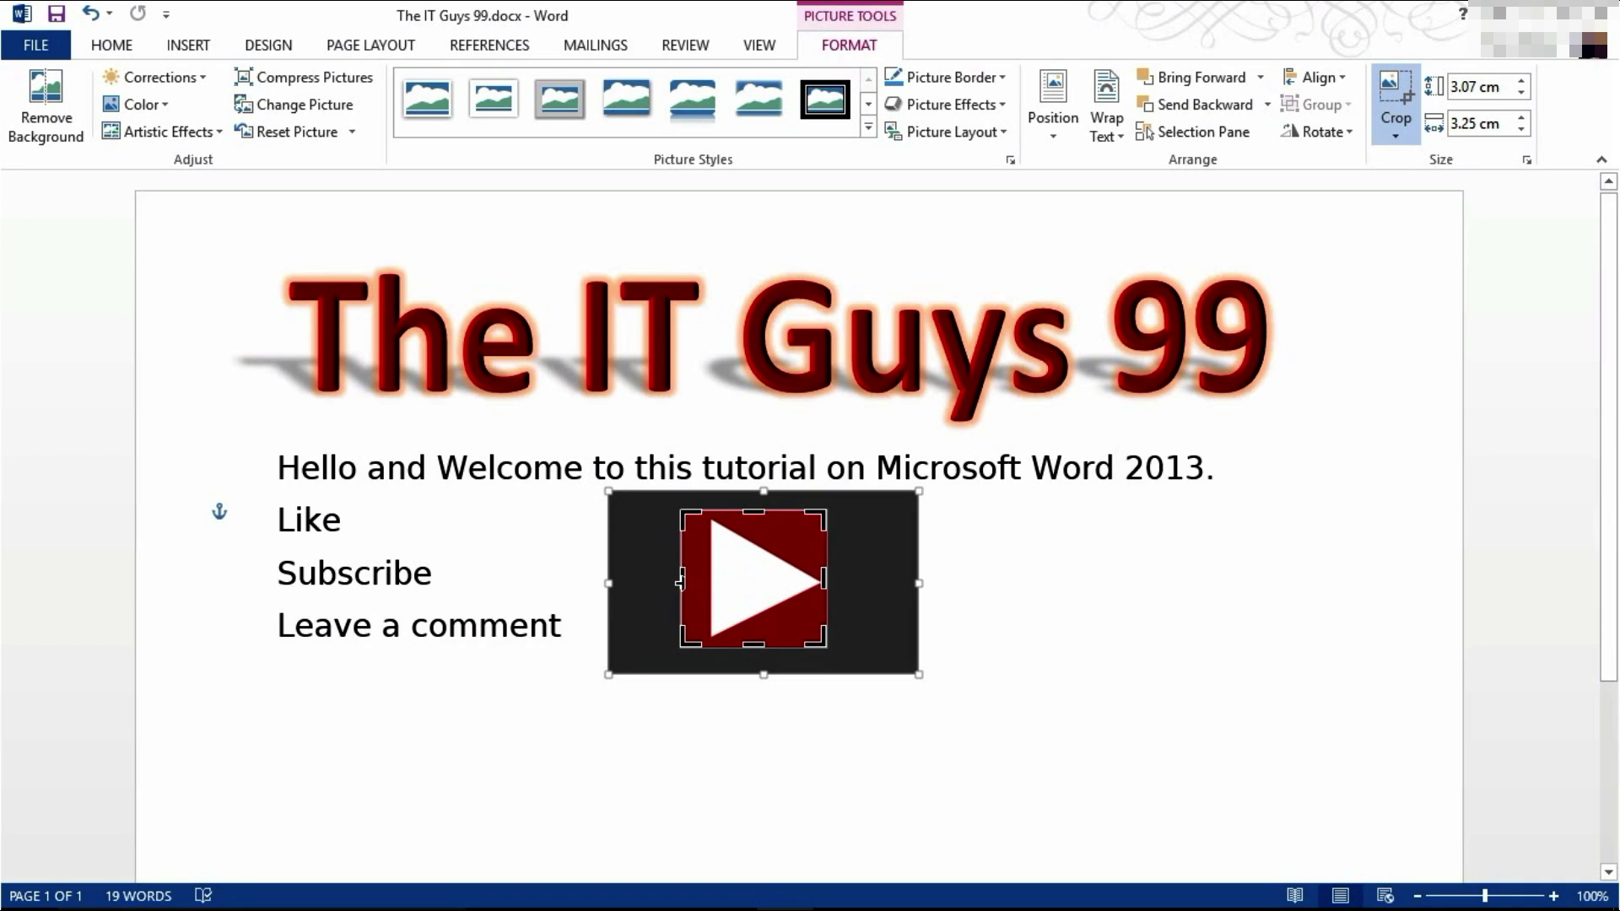
pyautogui.moveTo(680, 582); pyautogui.dragTo(692, 582)
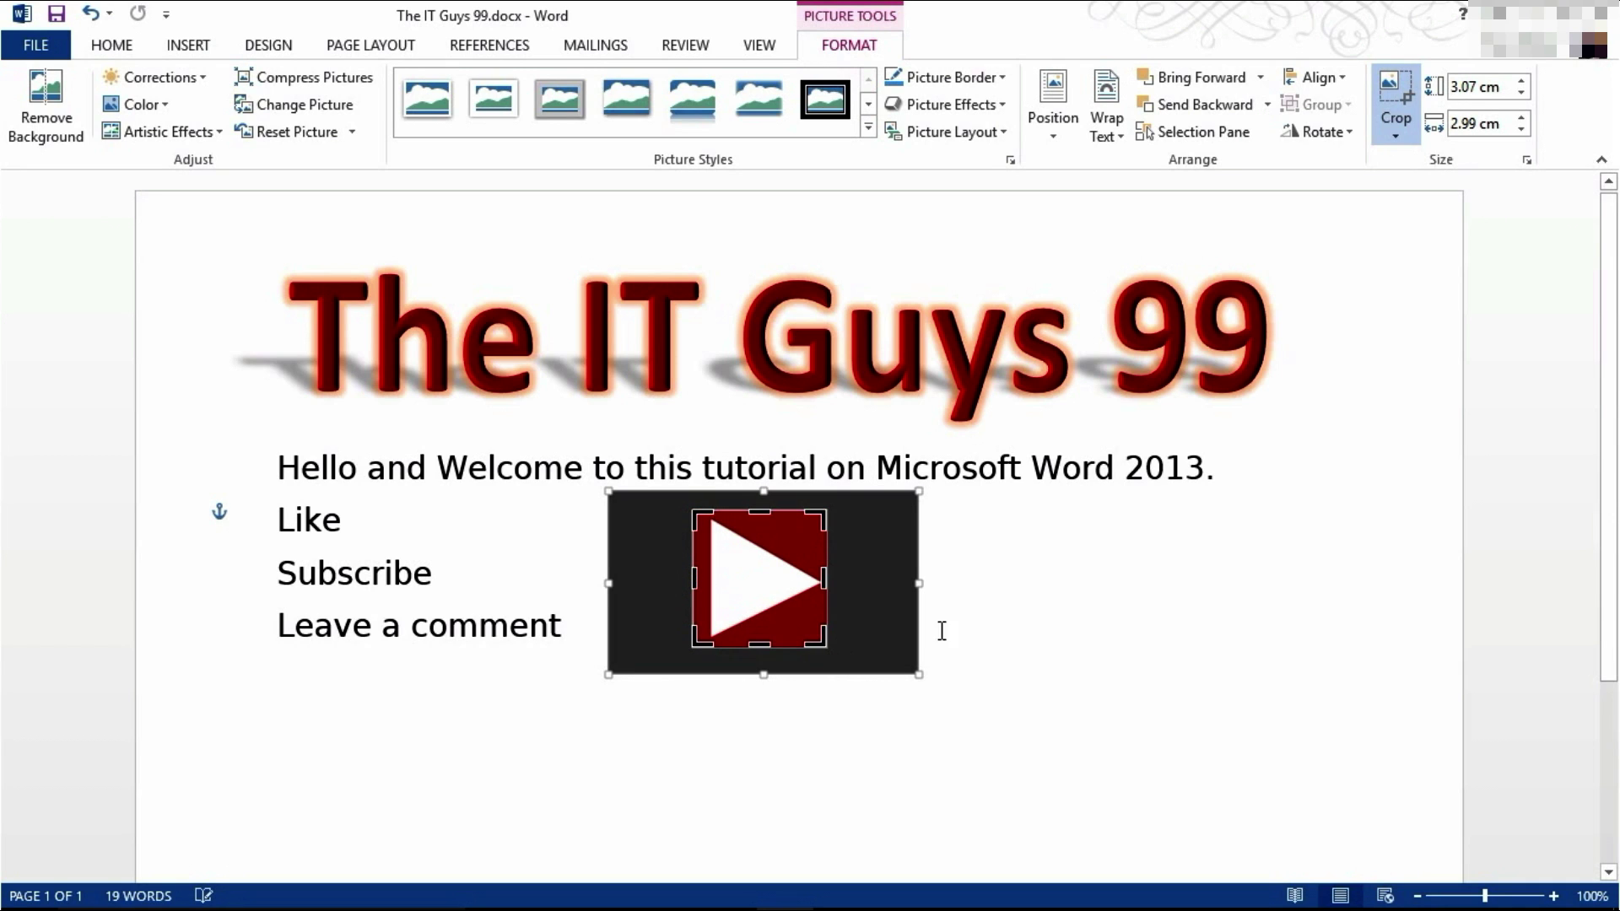
pyautogui.click(982, 579)
# - Move the cropped picture left beside the list and enlarge it to 3.67 × 3.57 cm
pyautogui.click(763, 575)
pyautogui.moveTo(764, 575); pyautogui.dragTo(690, 569)
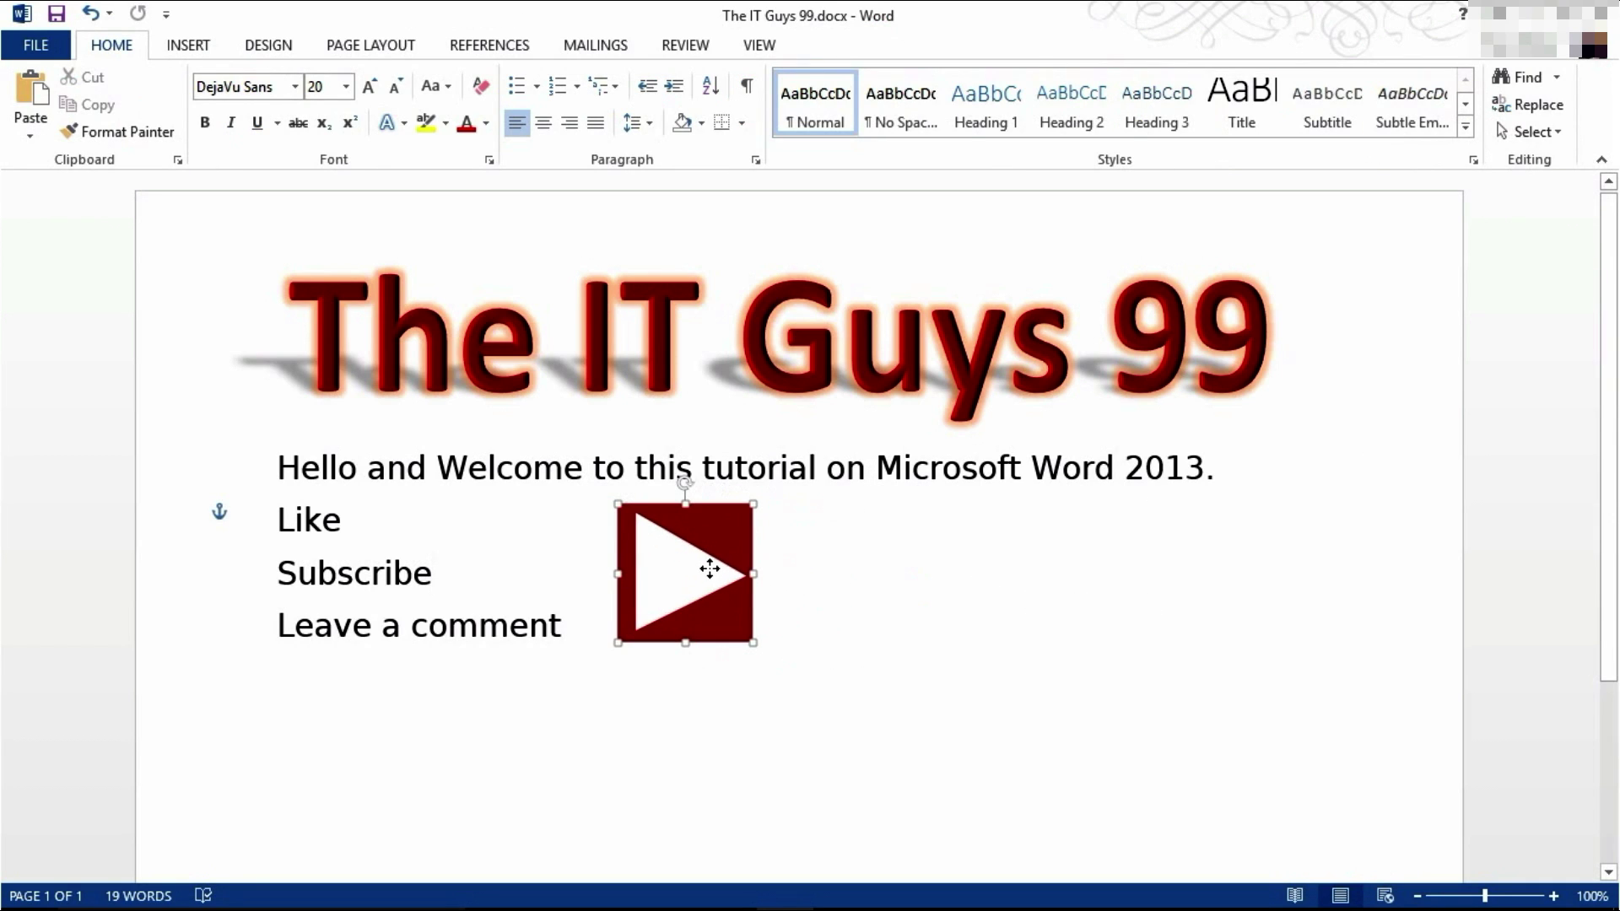
pyautogui.moveTo(752, 640); pyautogui.dragTo(759, 596)
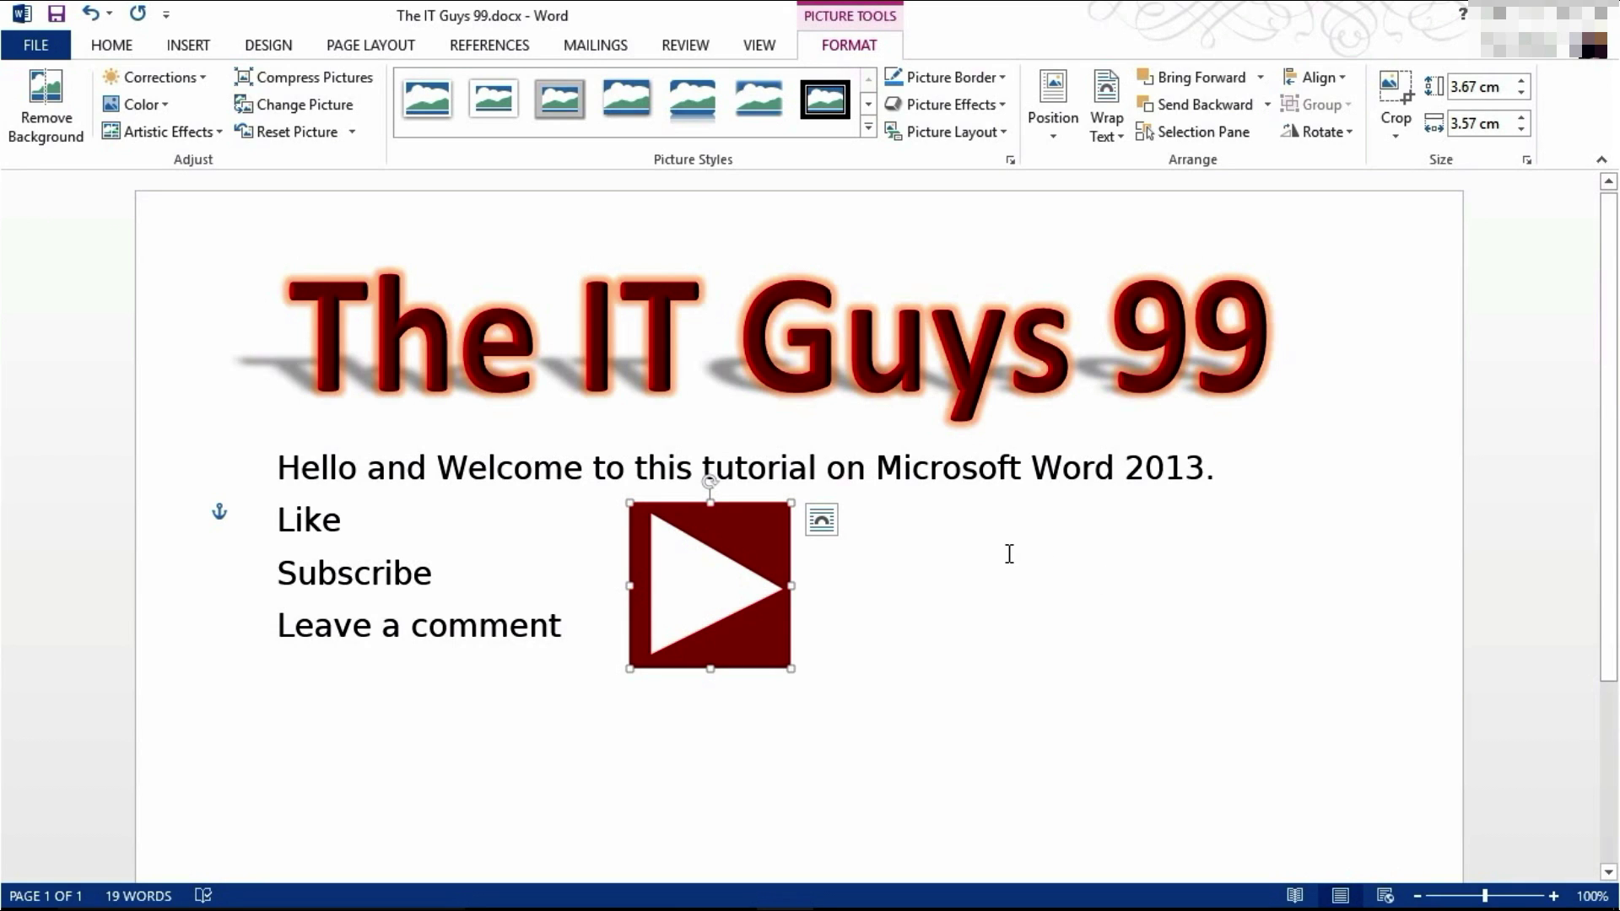
pyautogui.click(914, 586)
pyautogui.click(784, 560)
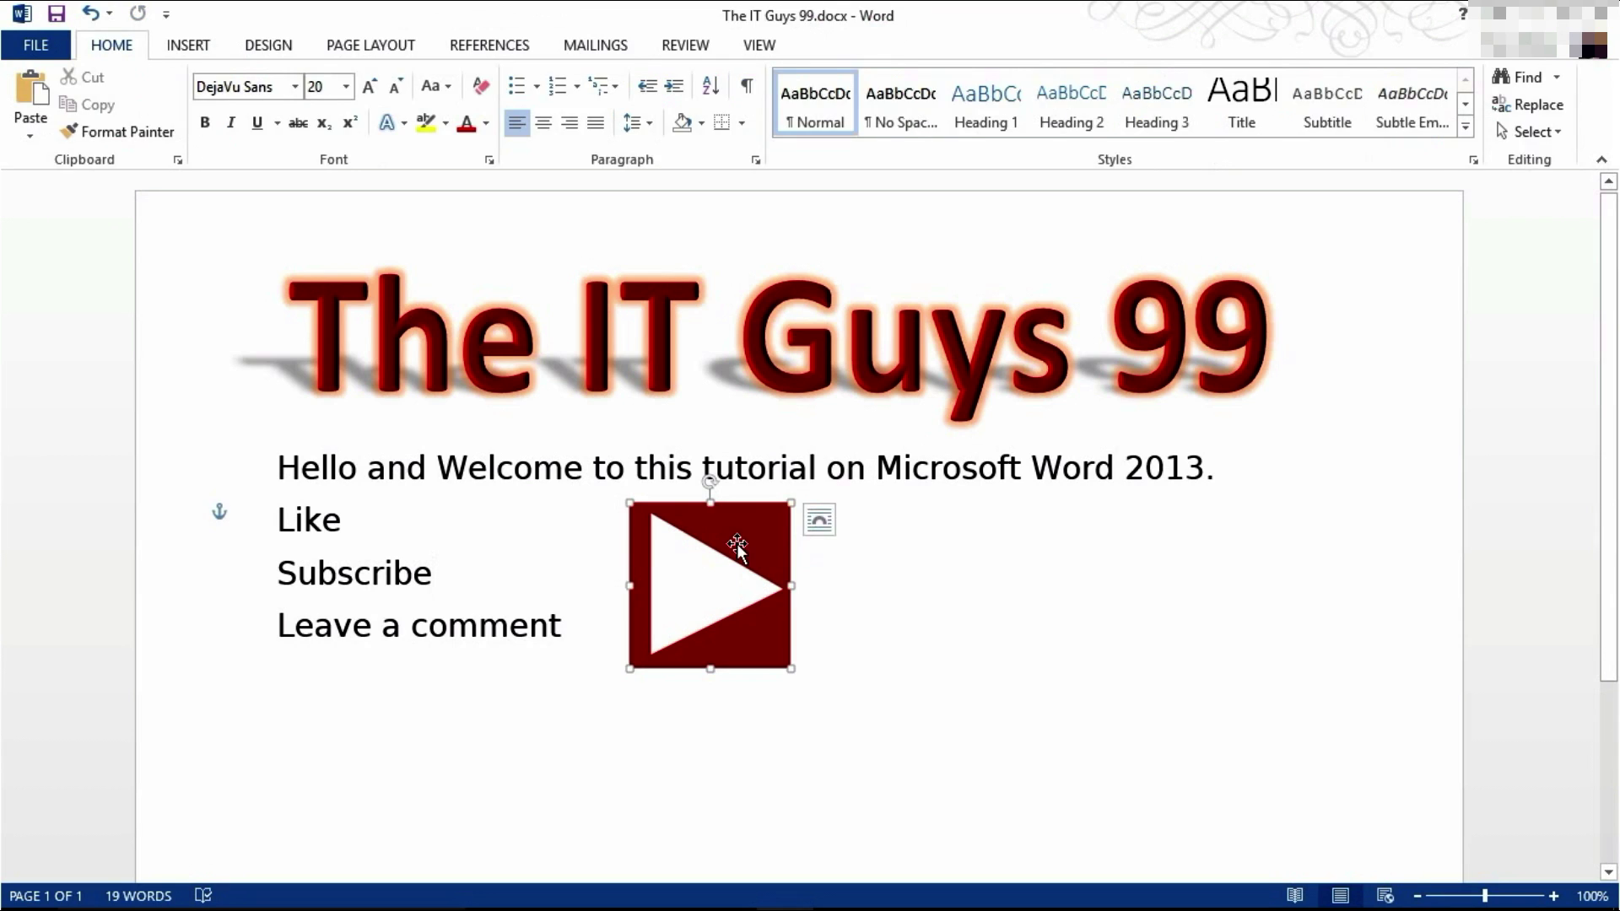
pyautogui.click(218, 137)
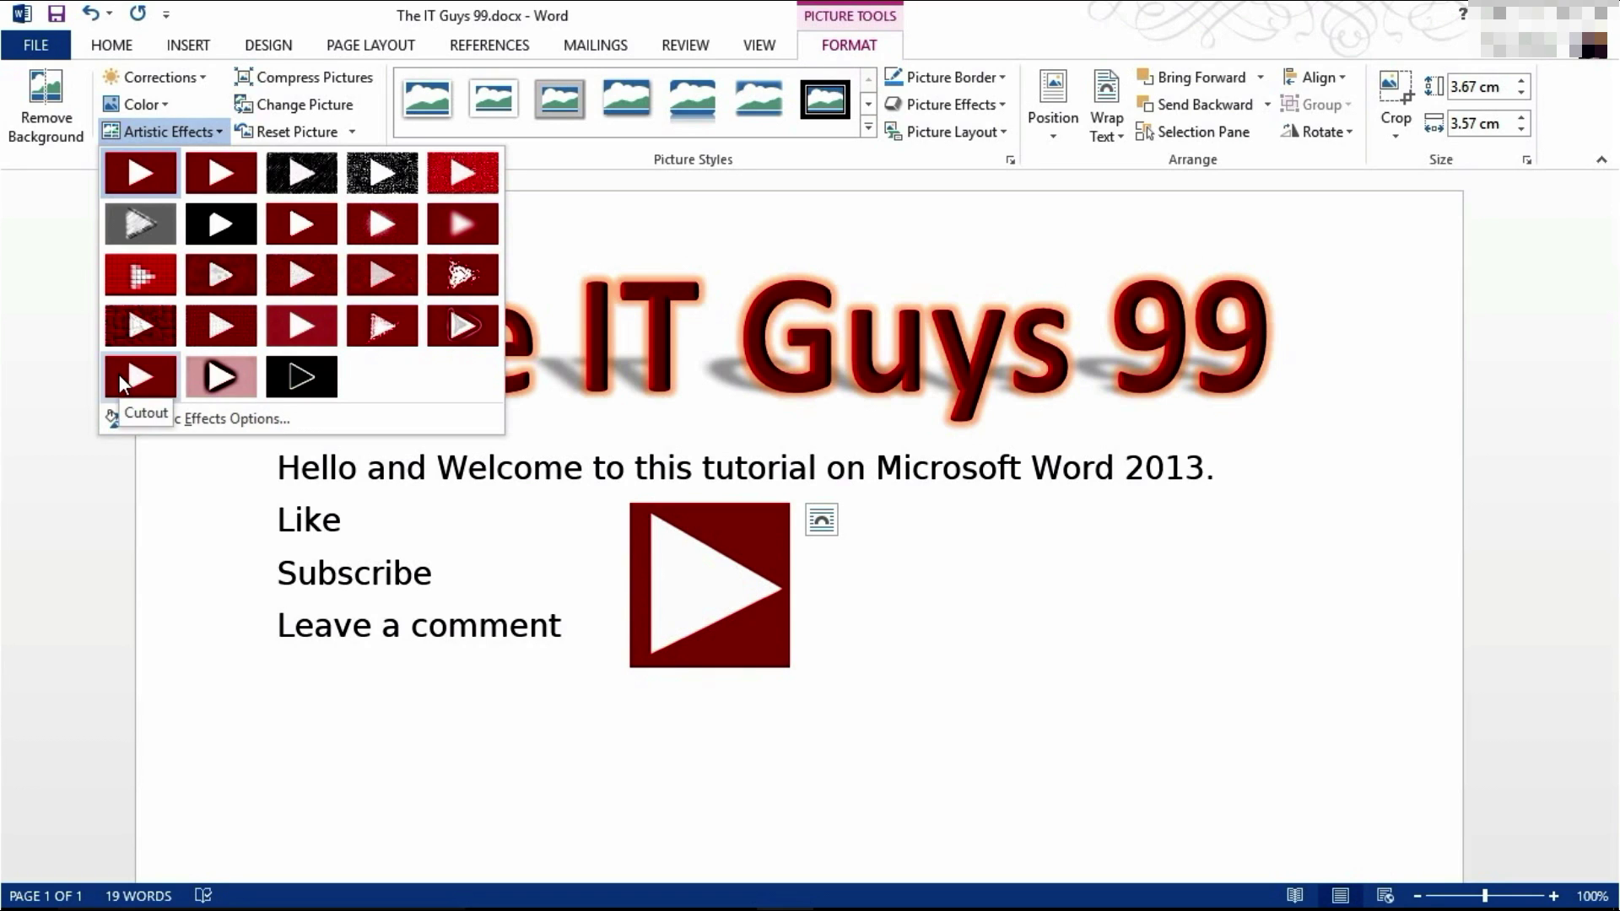
# - Skip artistic effects and recolor the picture to Orange, Accent color 2 Dark
pyautogui.click(162, 179)
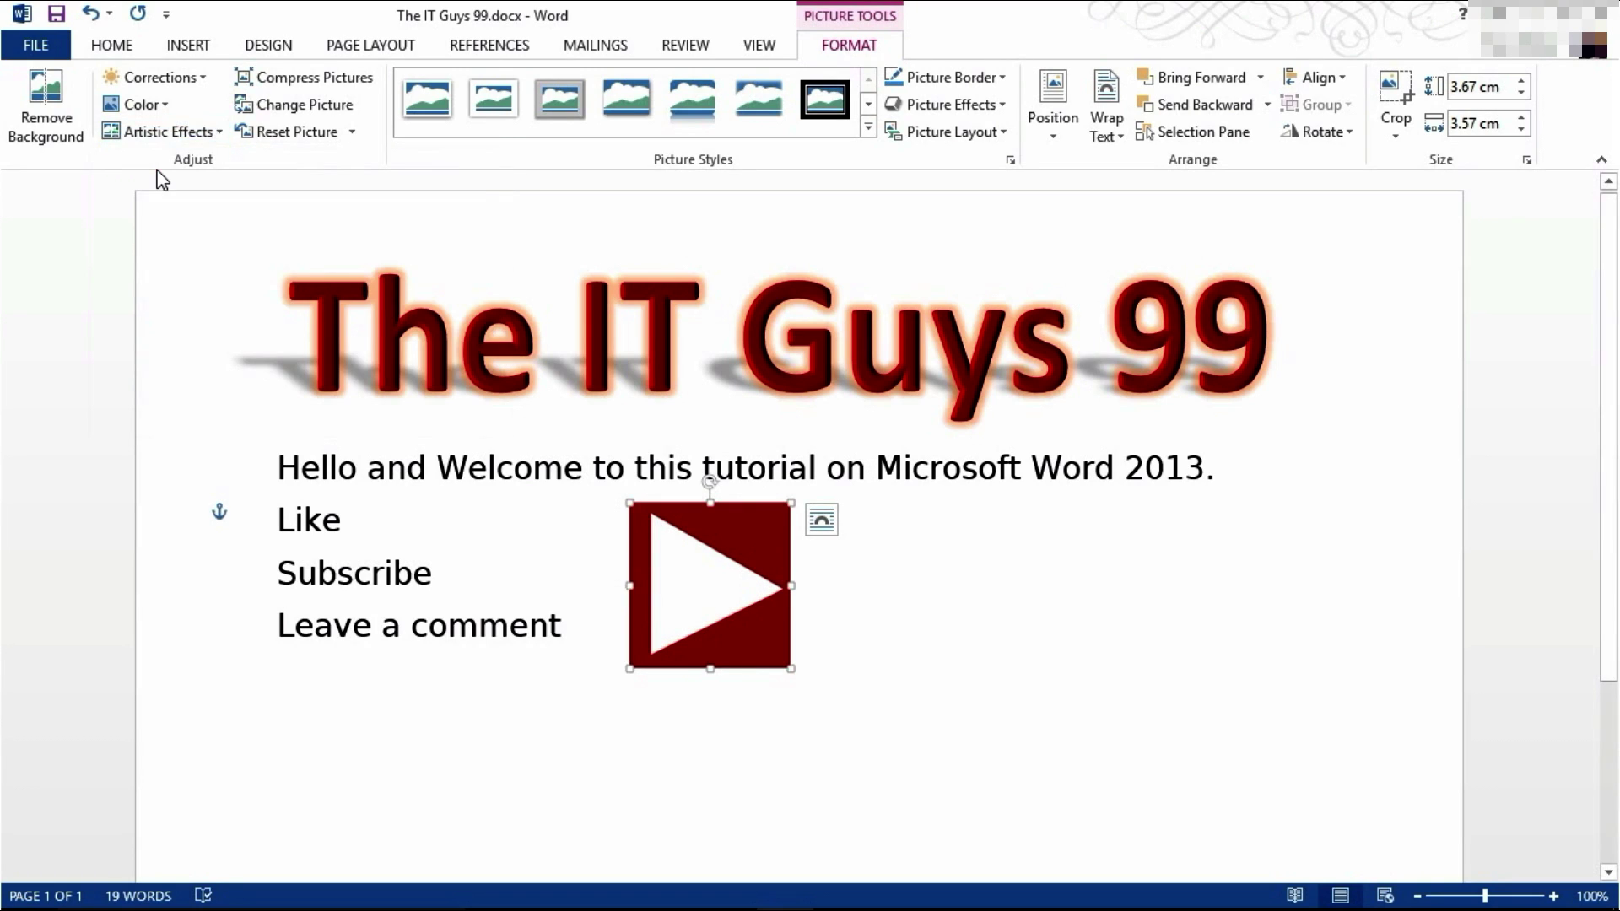
pyautogui.click(166, 113)
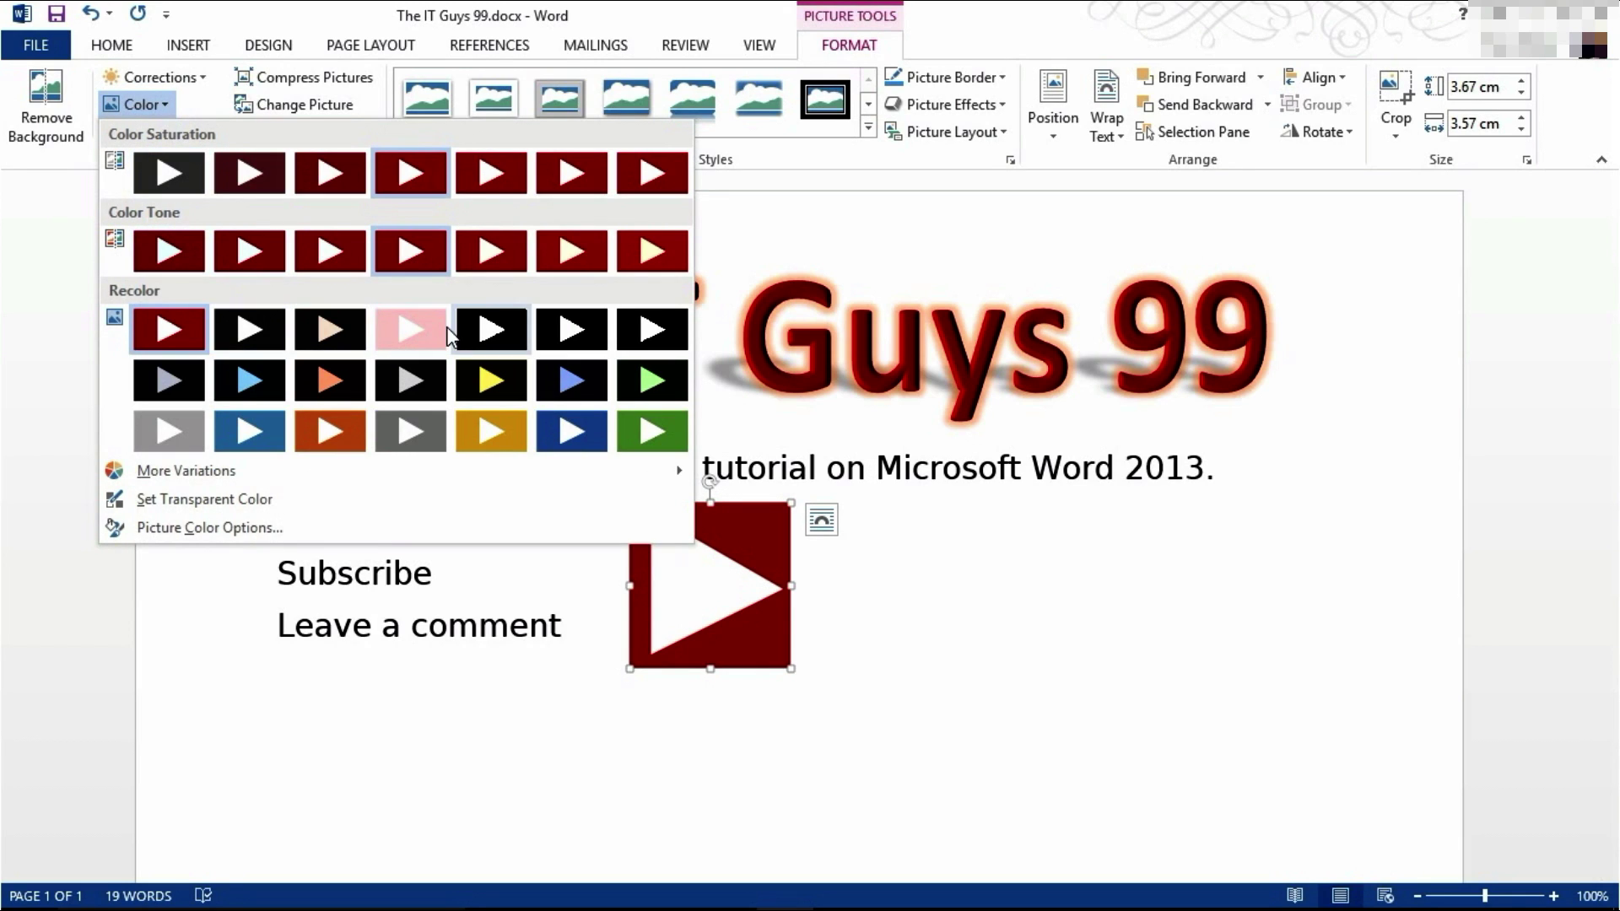
pyautogui.click(349, 384)
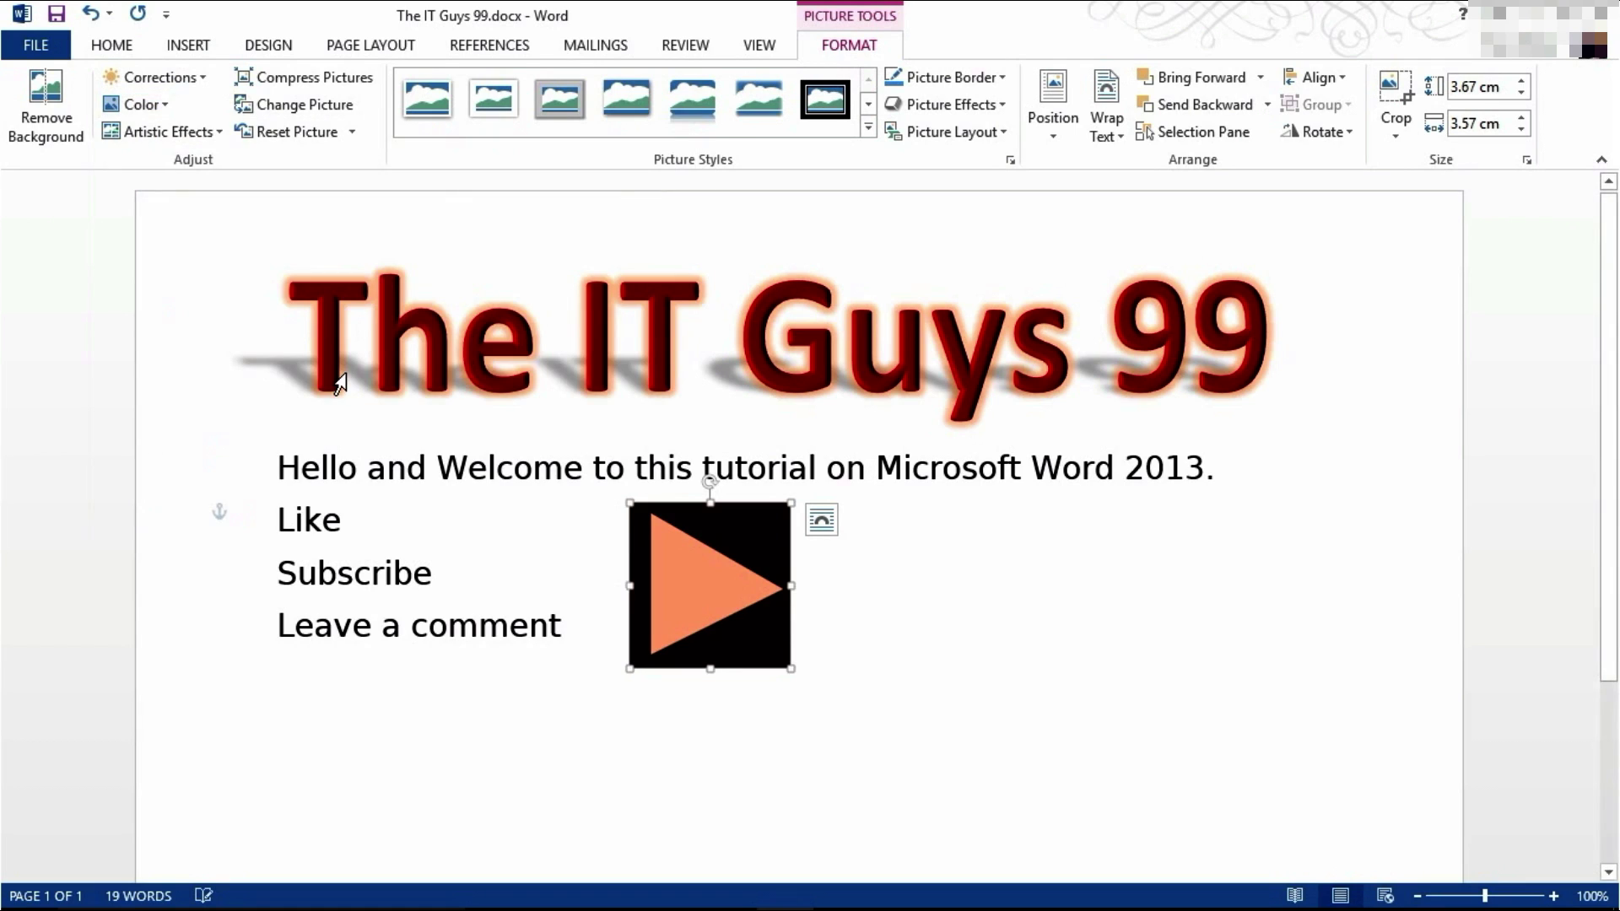
# - Apply the Brightness +40% Contrast -40% correction, check the result, and reselect the picture
pyautogui.click(201, 78)
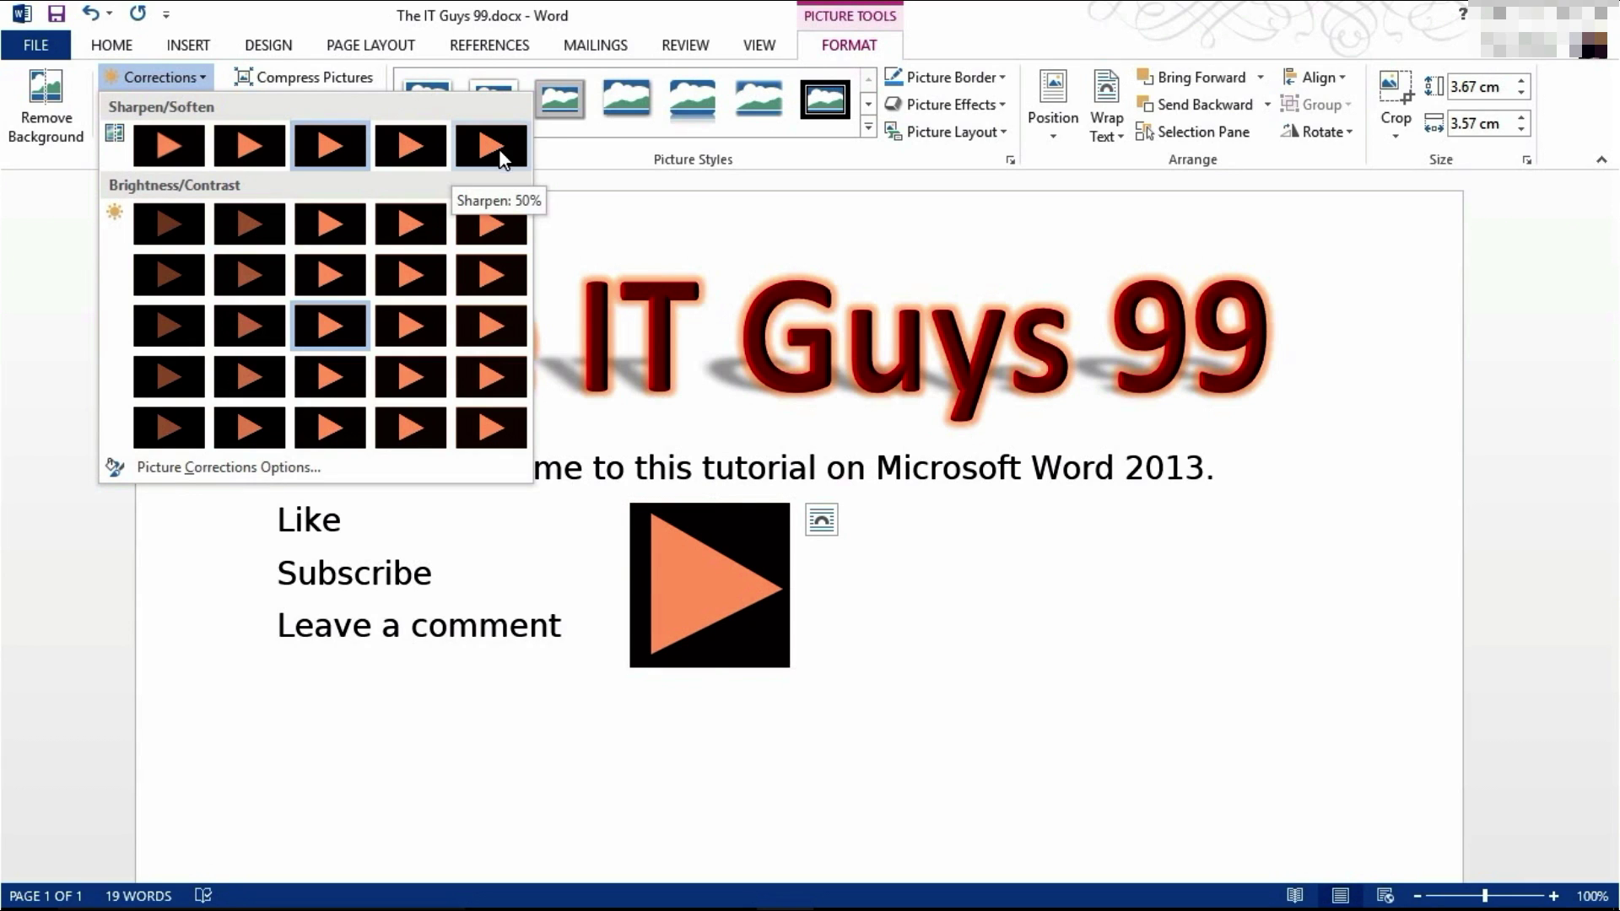
pyautogui.click(496, 224)
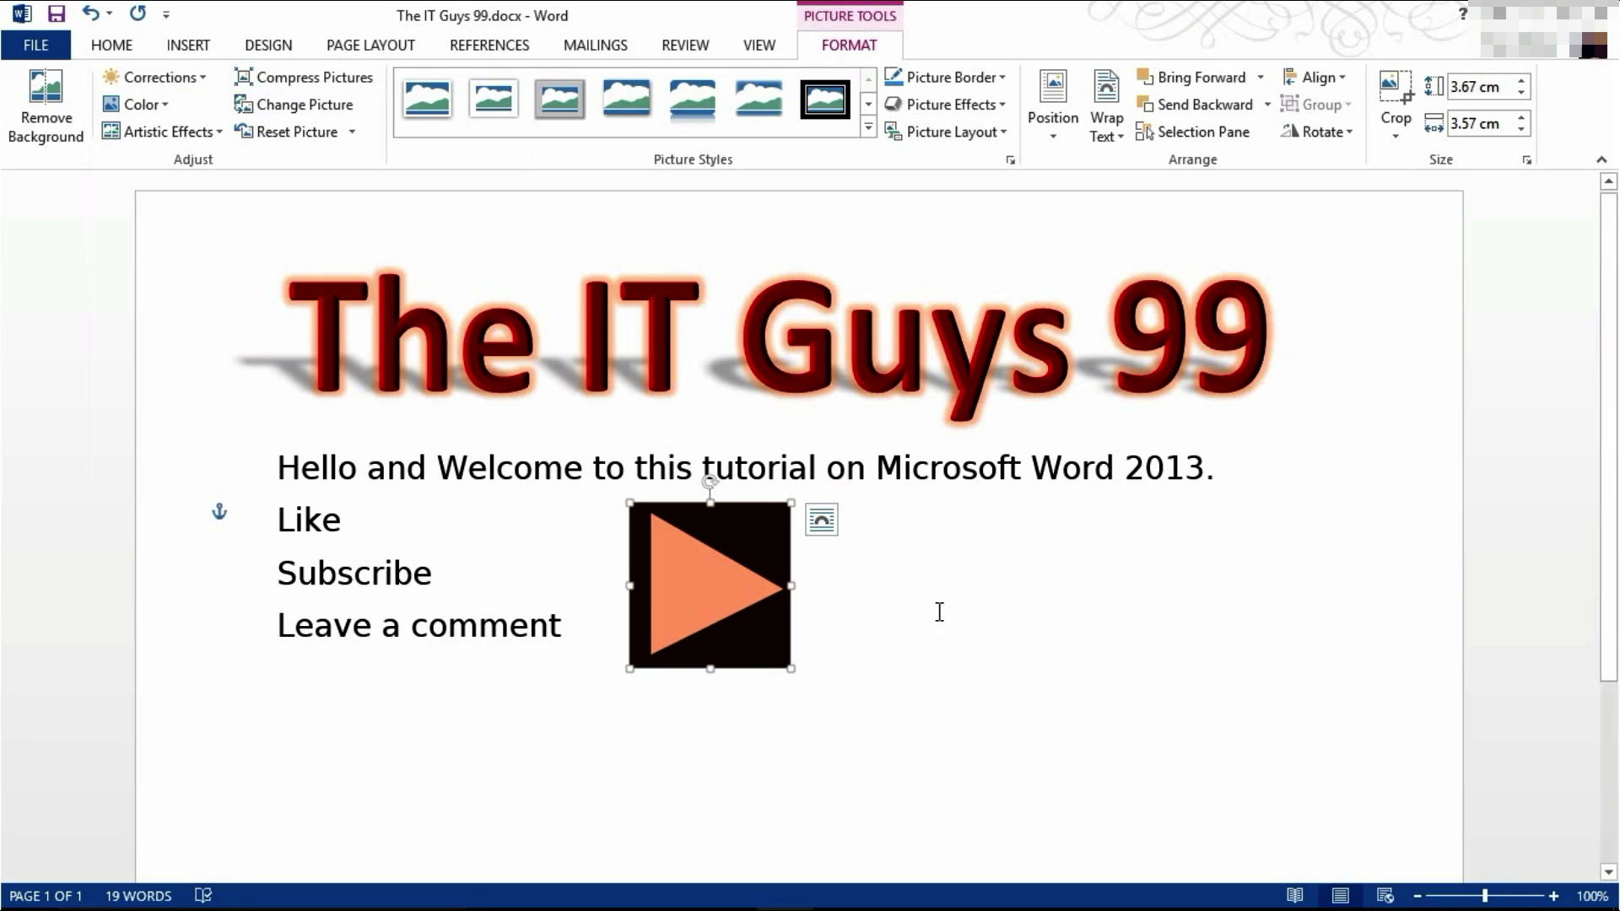
pyautogui.click(874, 592)
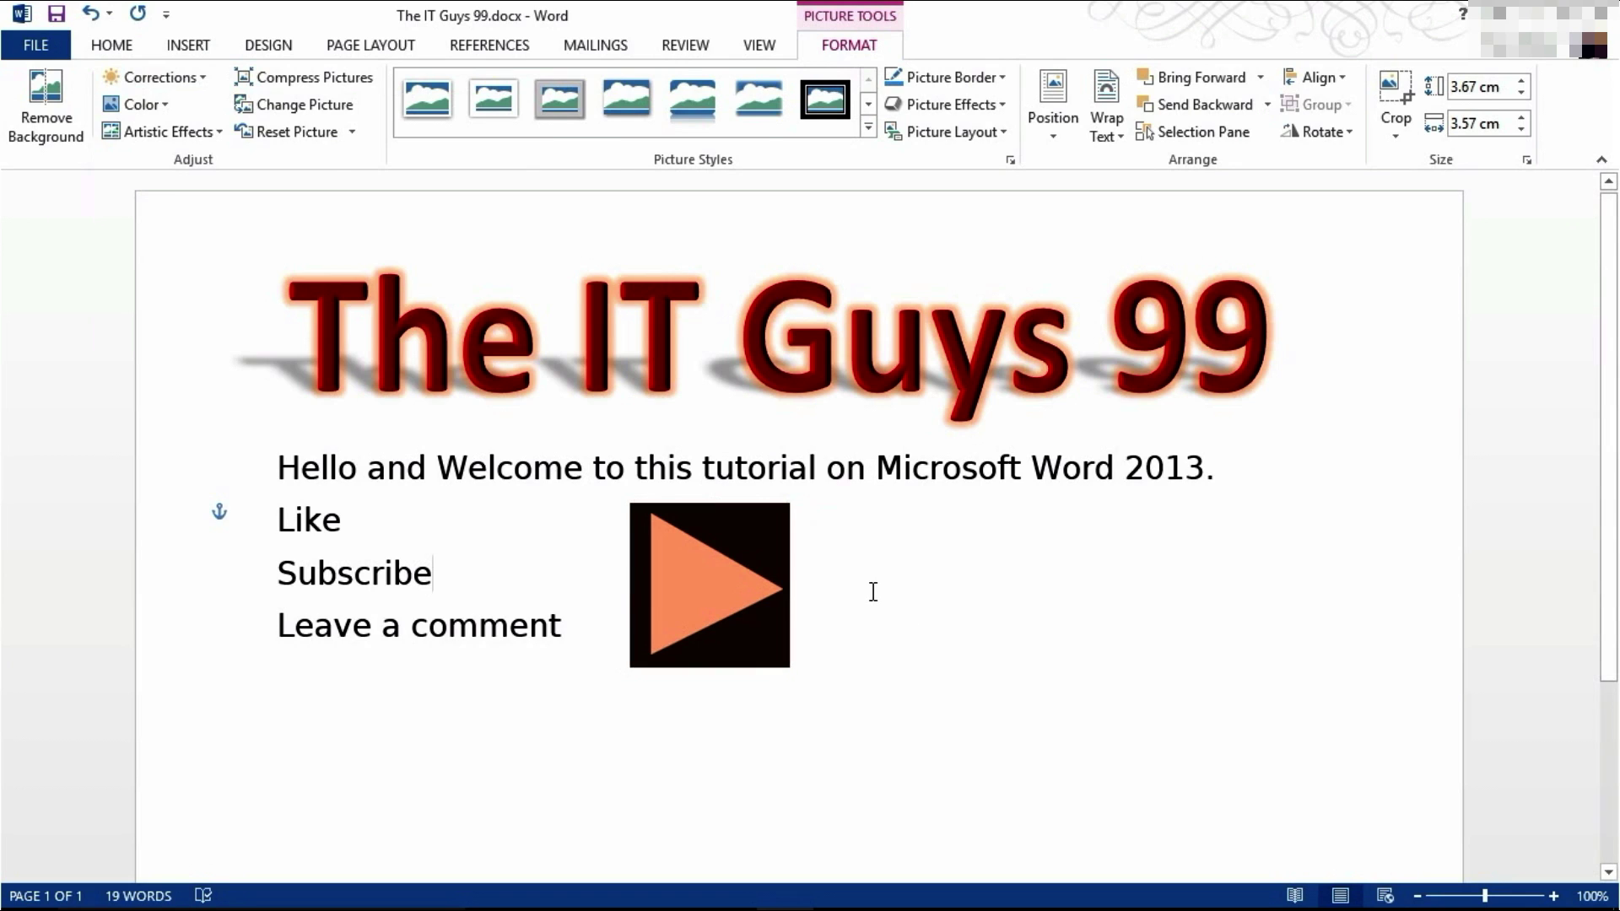
pyautogui.click(752, 549)
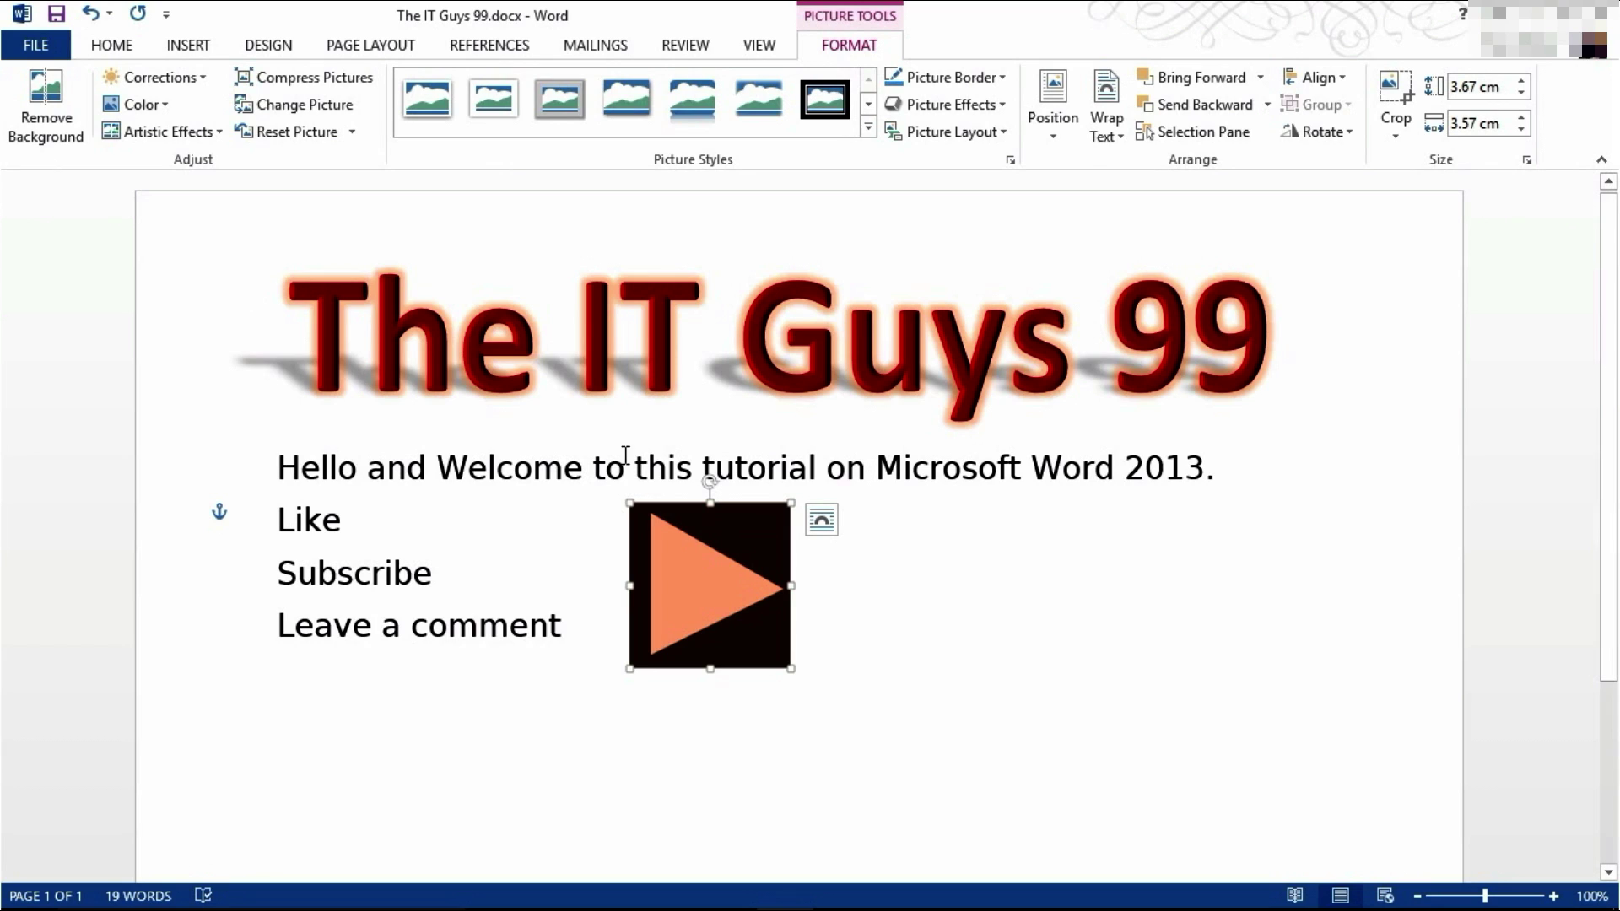
# - Start Remove Background and fit the kept area tightly around the triangle
pyautogui.click(54, 91)
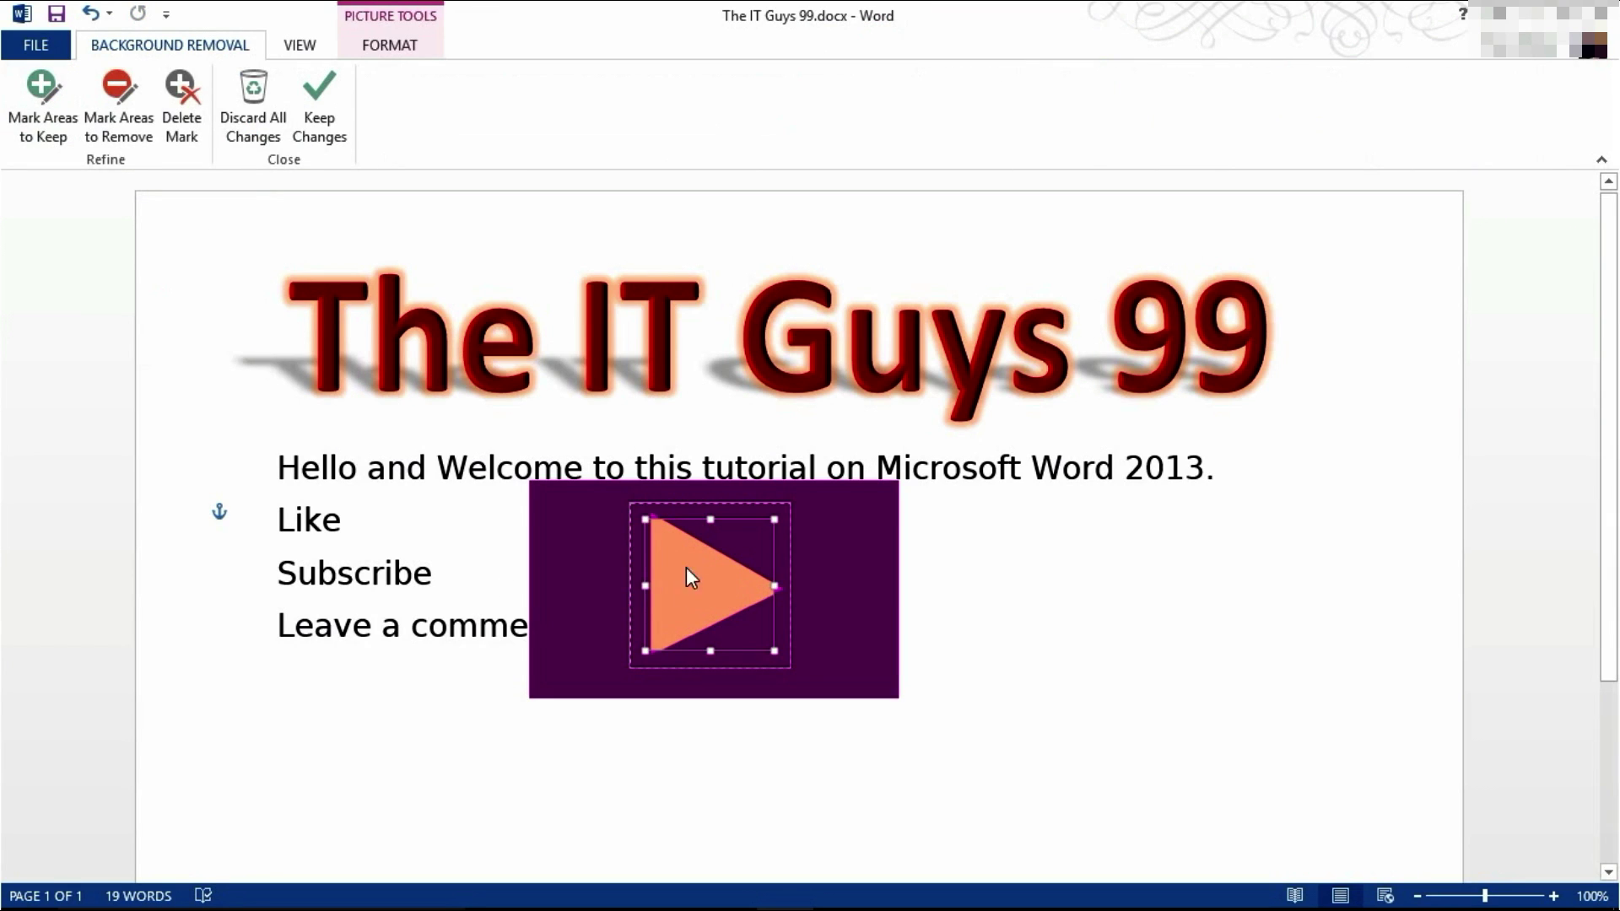
pyautogui.moveTo(643, 516); pyautogui.dragTo(636, 503)
pyautogui.moveTo(770, 648); pyautogui.dragTo(781, 657)
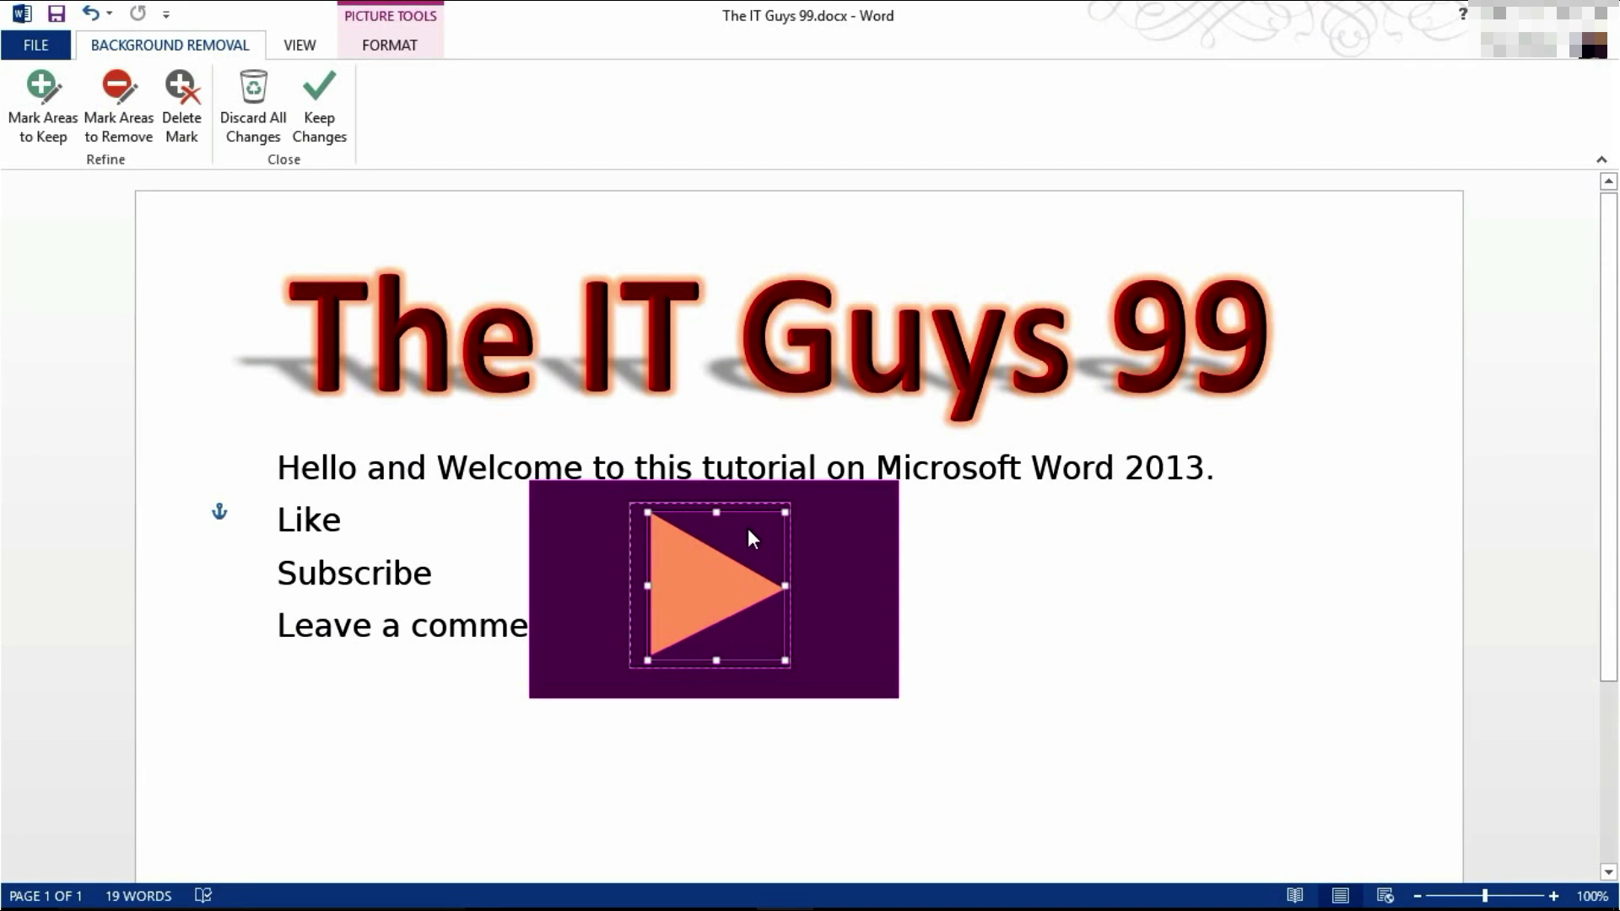
# - Mark a strip beside the triangle for removal and the triangle's interior to keep
pyautogui.click(123, 129)
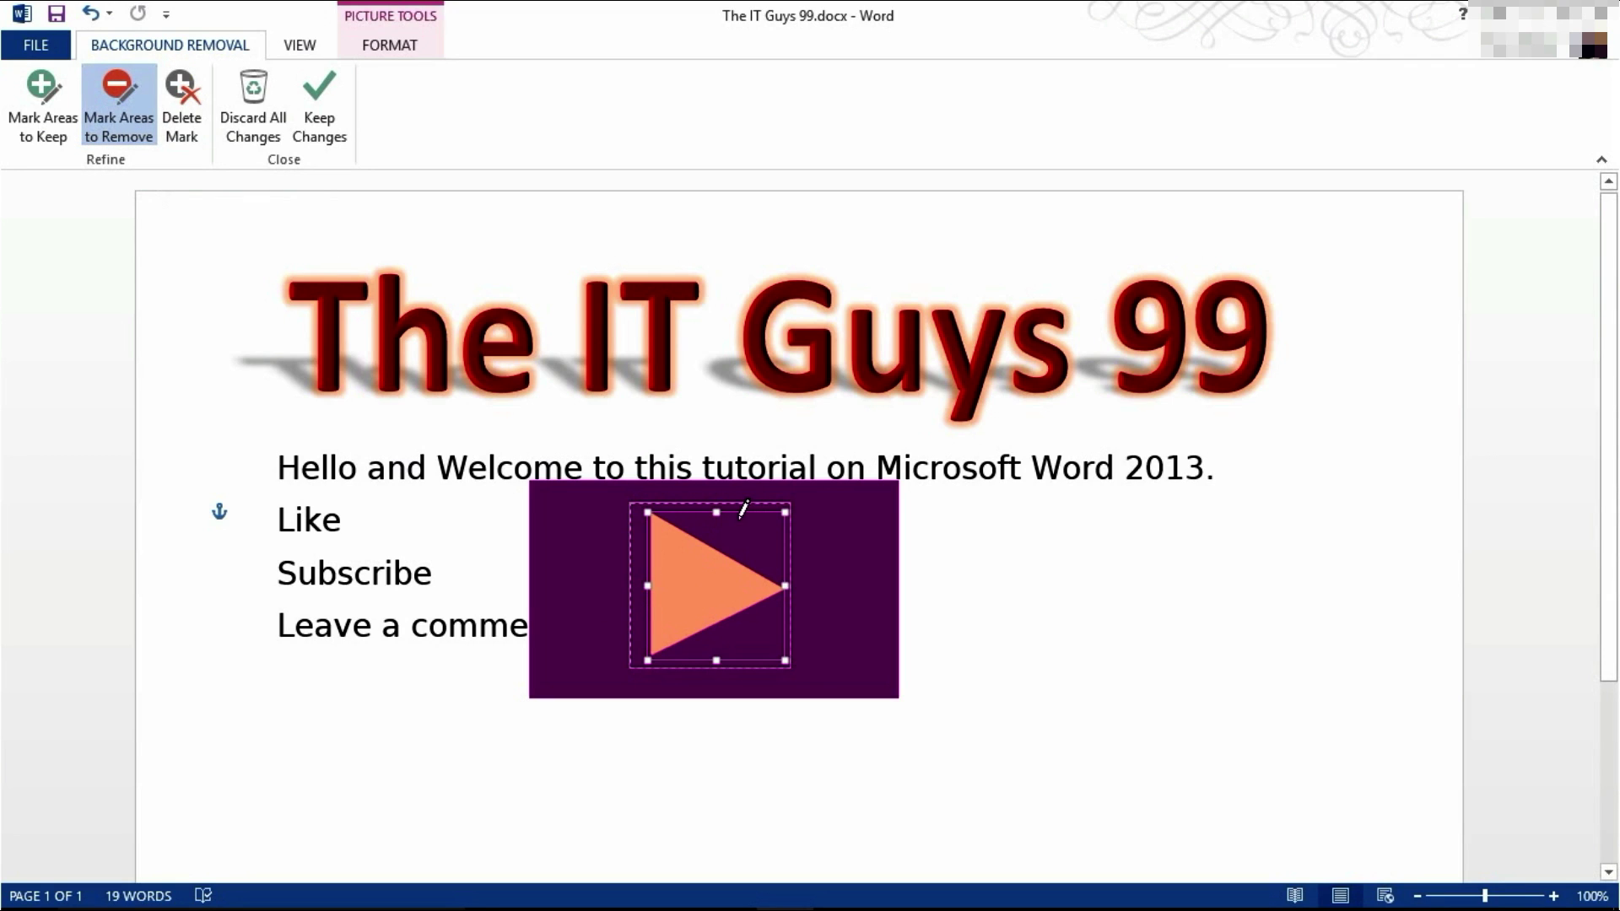
pyautogui.moveTo(771, 560); pyautogui.dragTo(772, 561)
pyautogui.click(47, 114)
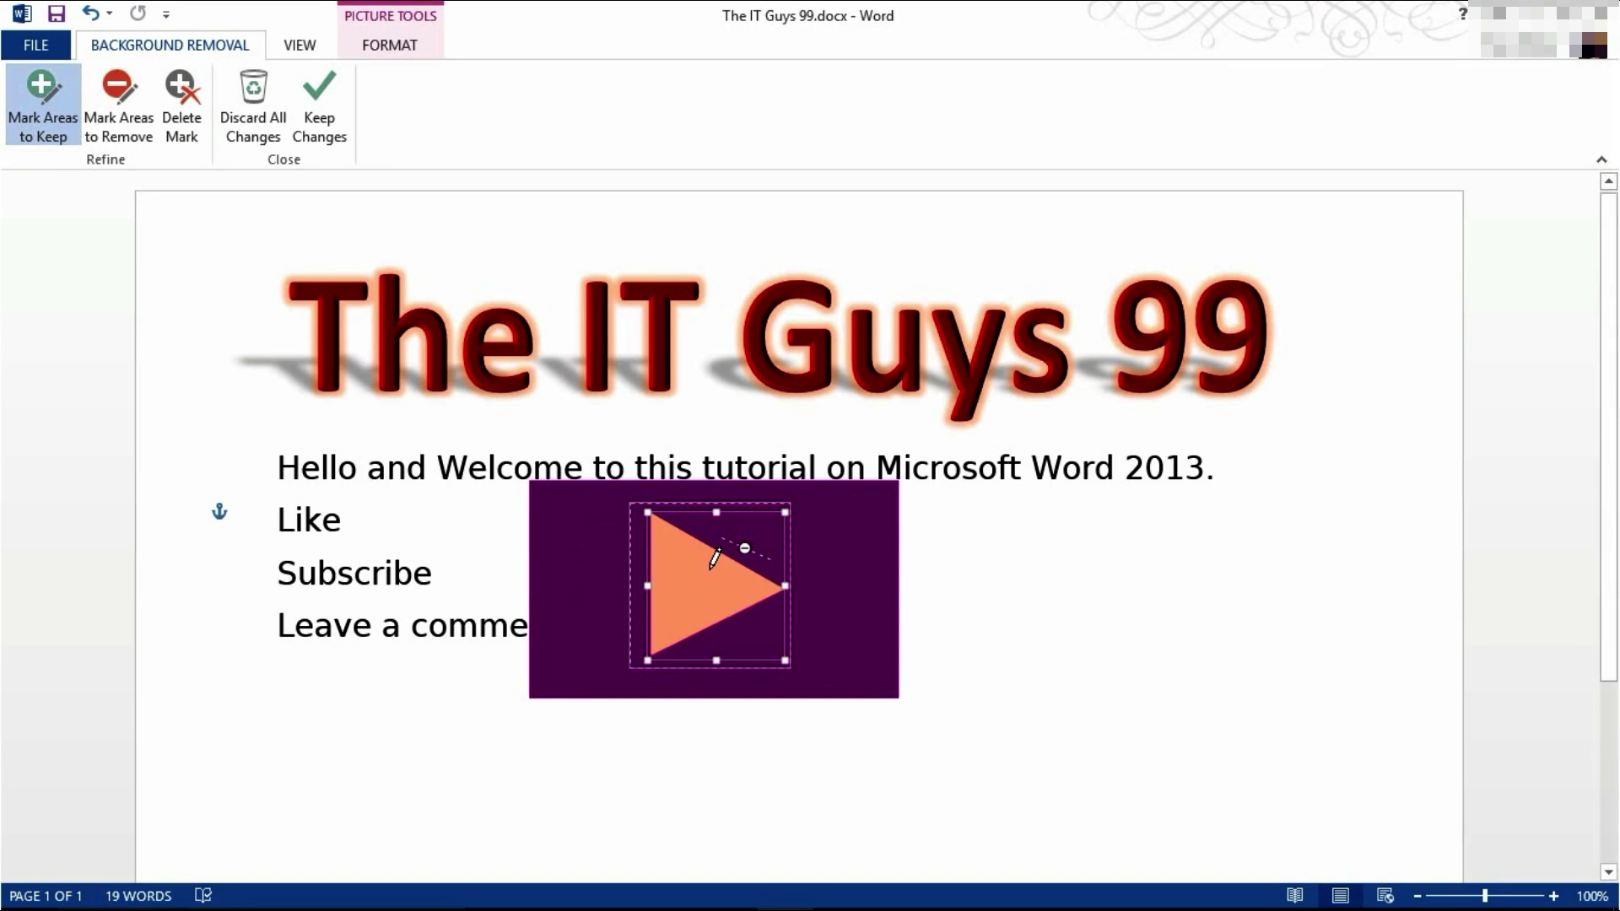
pyautogui.moveTo(716, 591); pyautogui.dragTo(717, 590)
# - Keep the background removal, set In Front of Text wrapping, and place the triangle beside the list
pyautogui.click(326, 111)
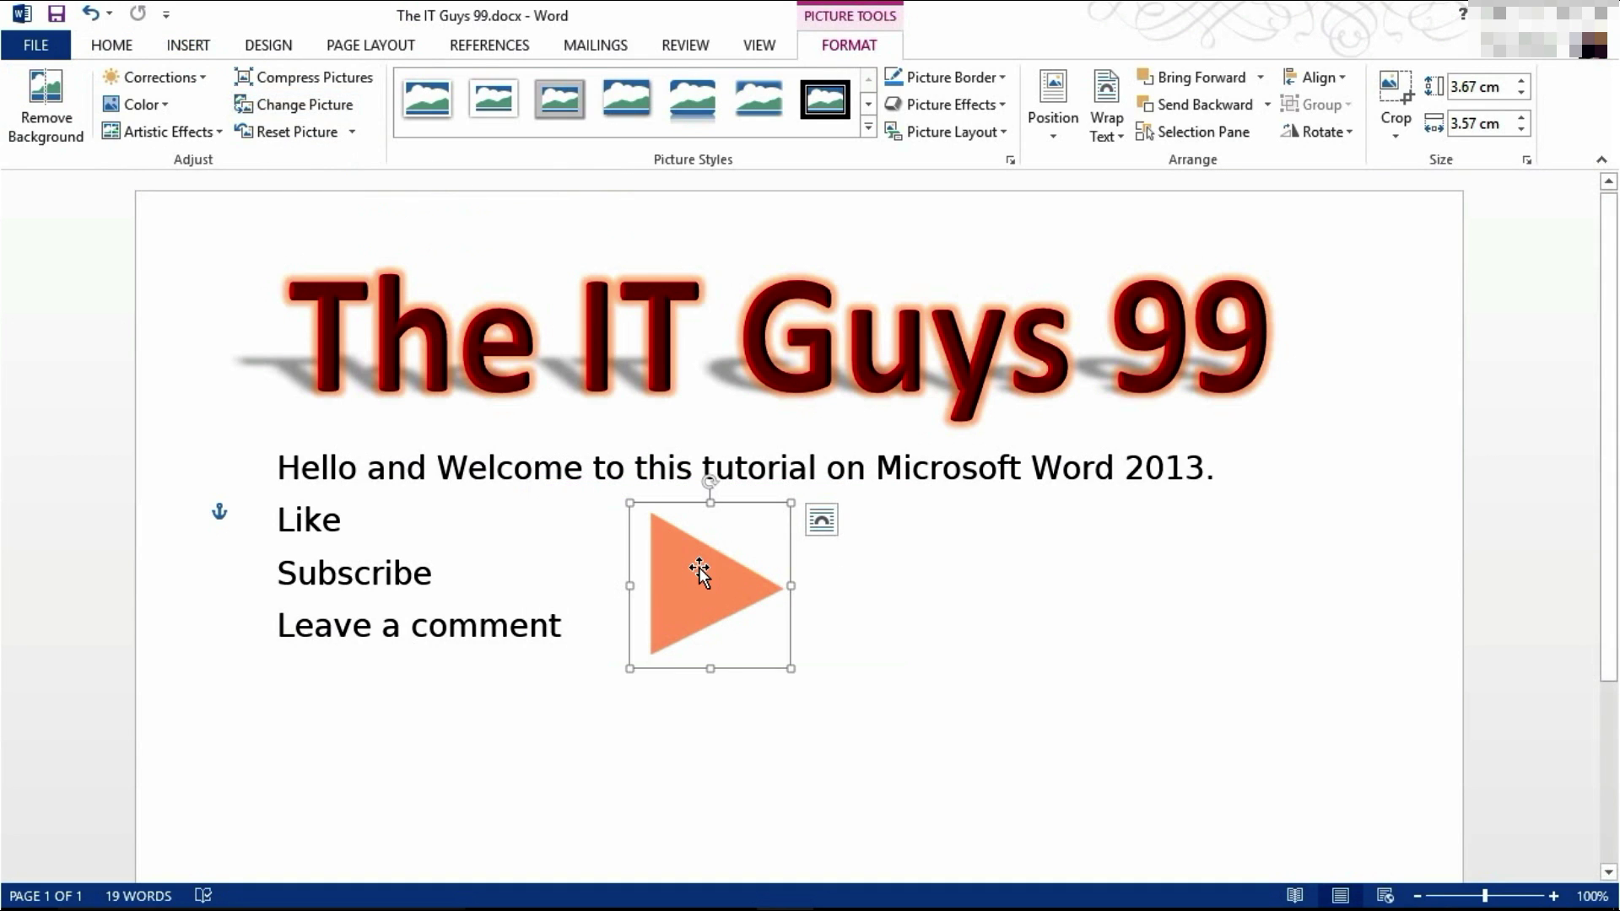
pyautogui.moveTo(698, 568); pyautogui.dragTo(659, 572)
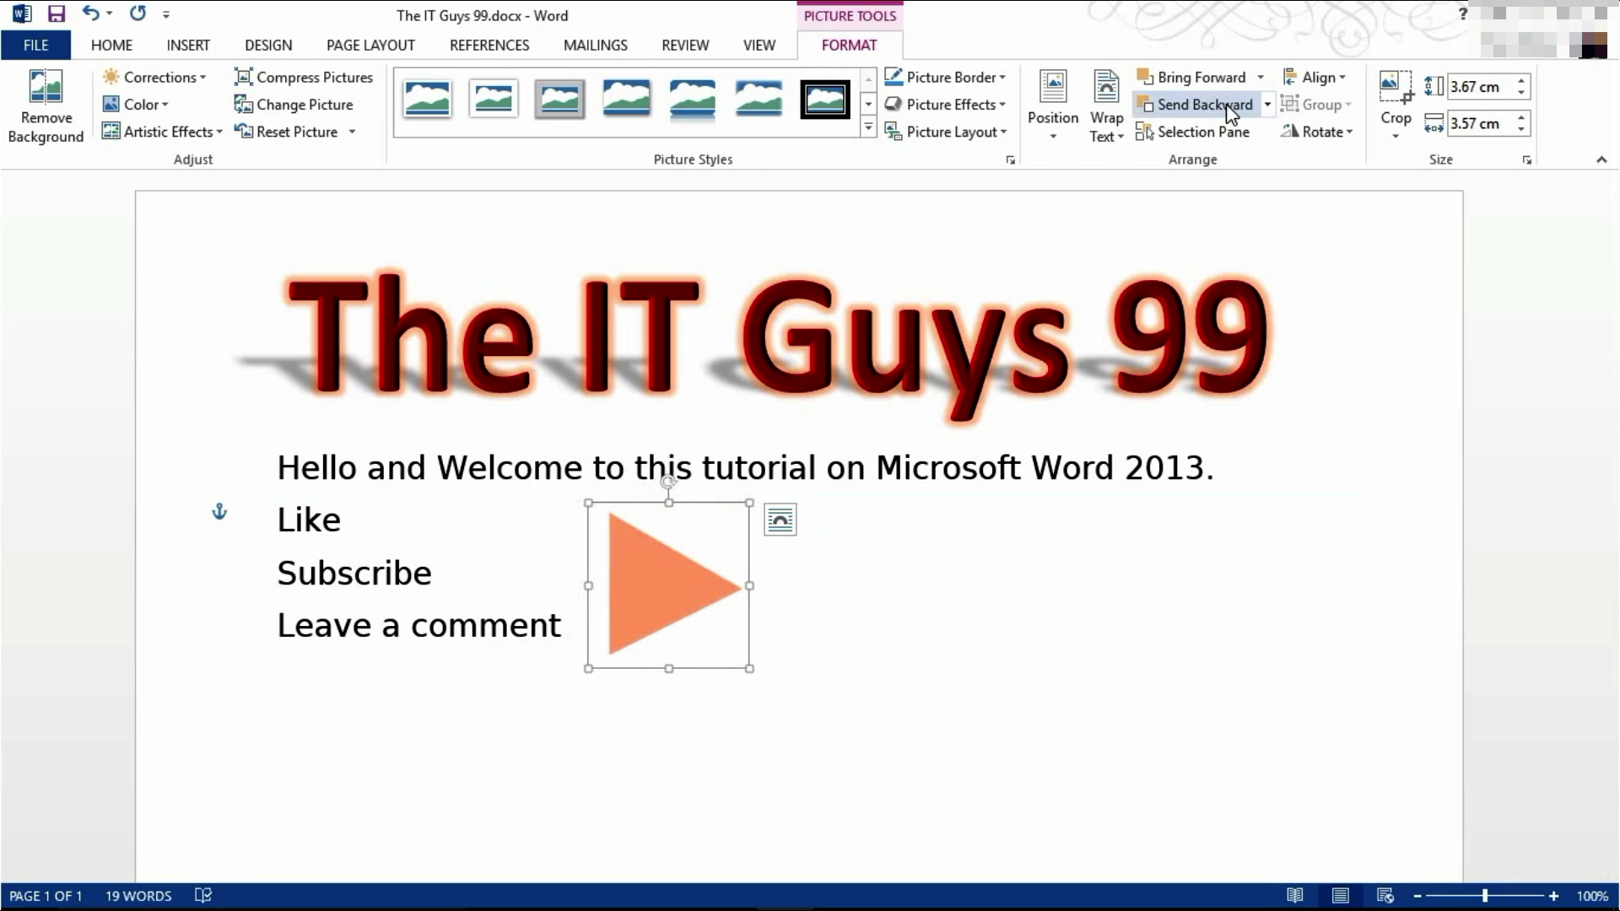
pyautogui.click(1112, 116)
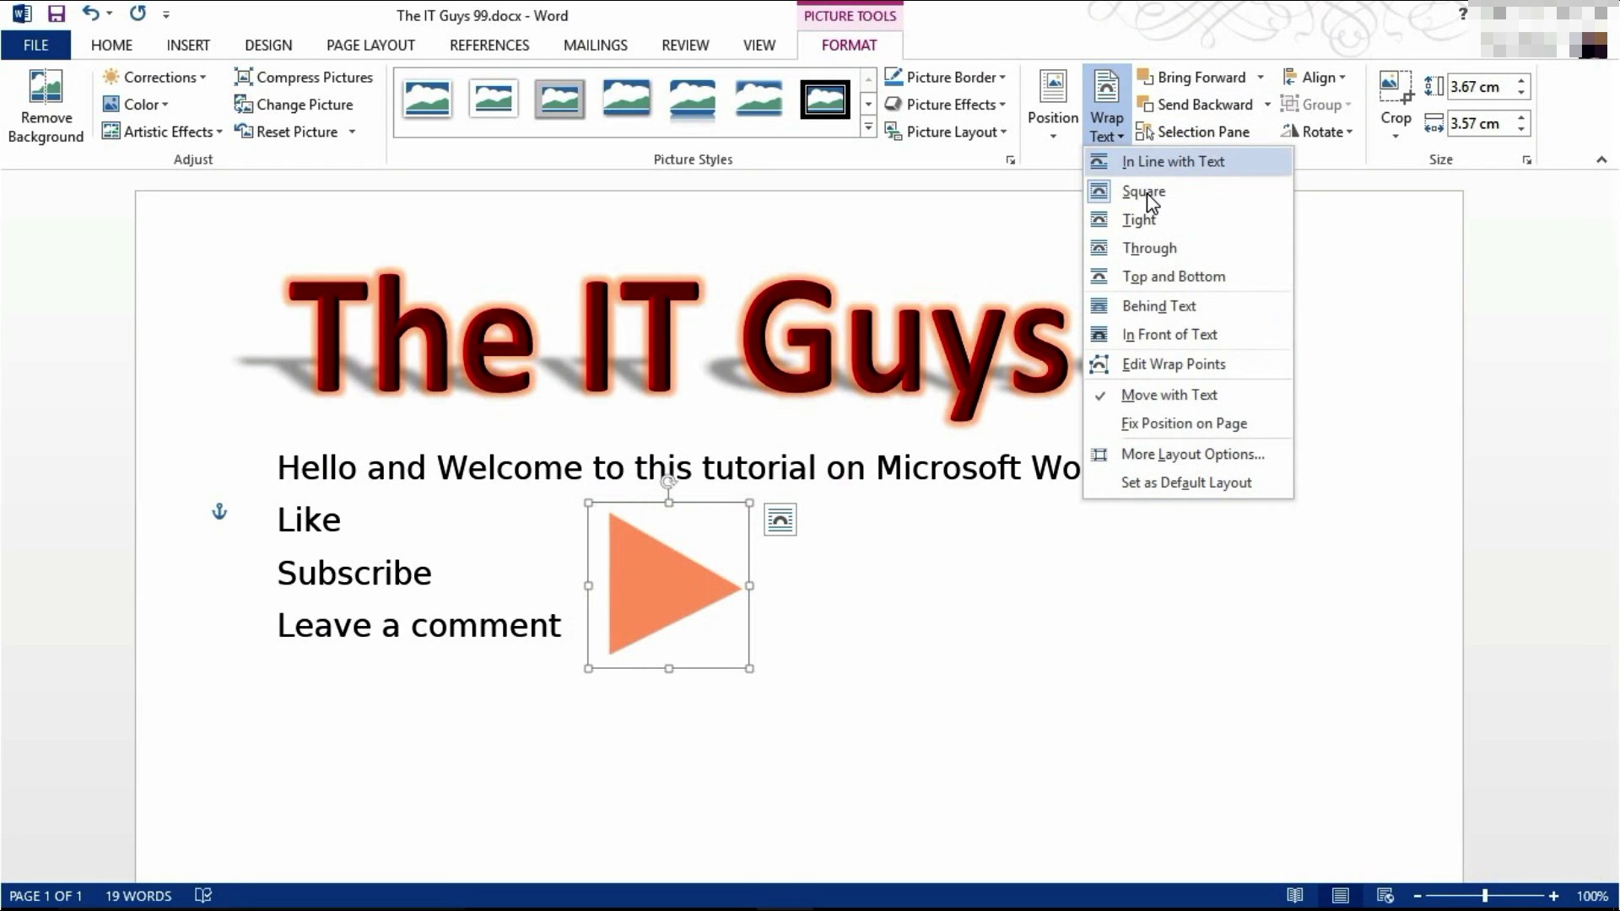
pyautogui.click(1196, 335)
pyautogui.moveTo(684, 586); pyautogui.dragTo(637, 588)
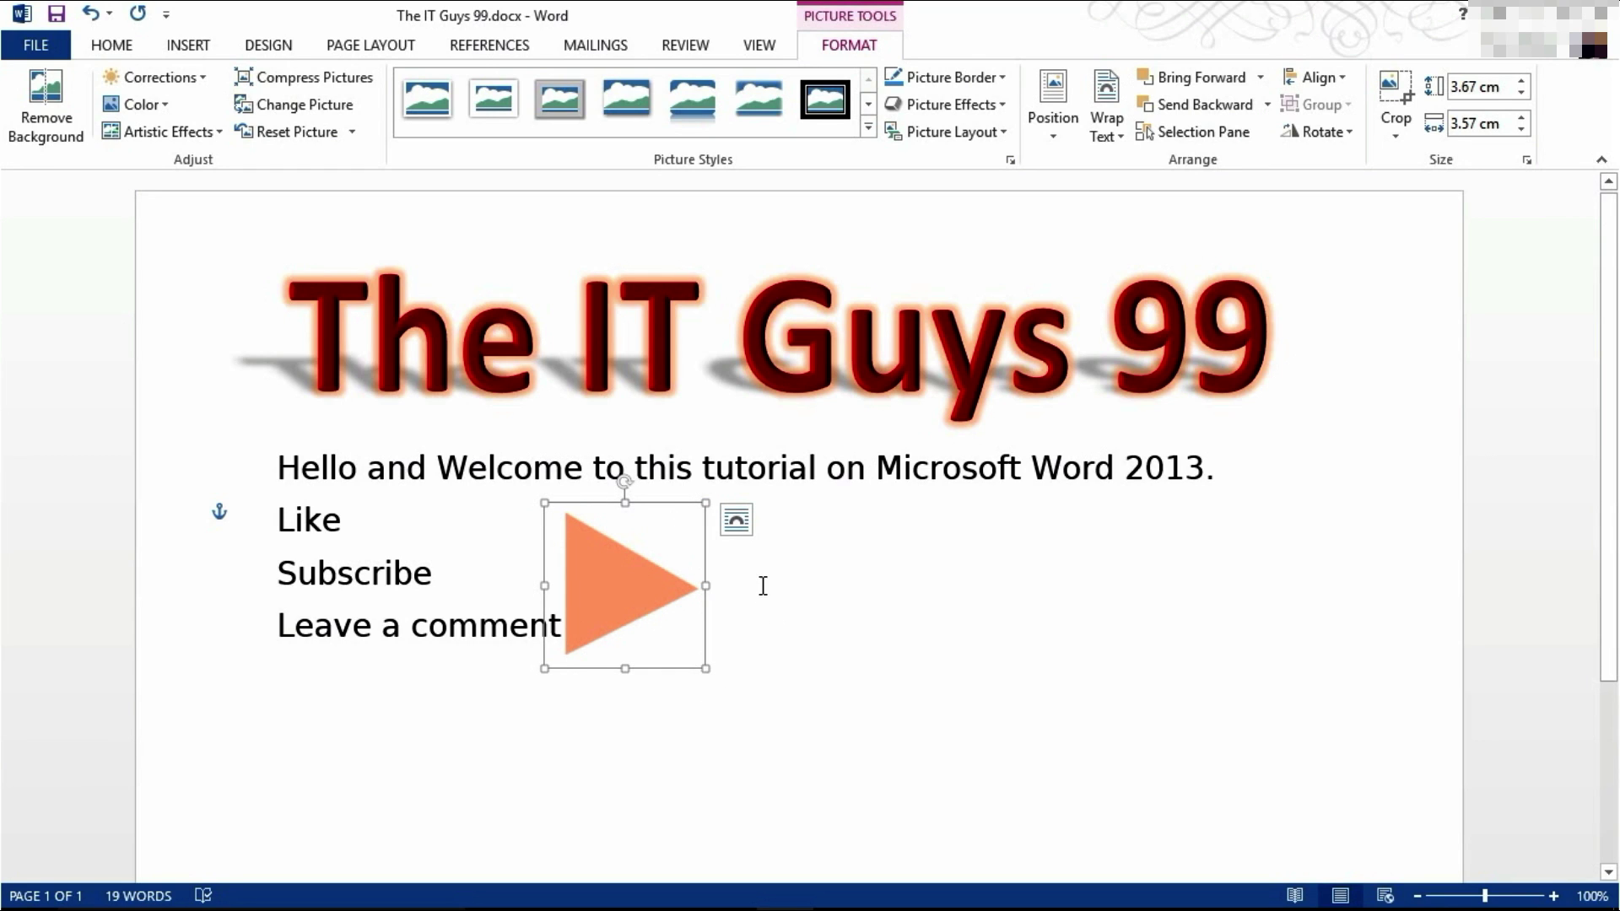
pyautogui.moveTo(658, 564); pyautogui.dragTo(723, 553)
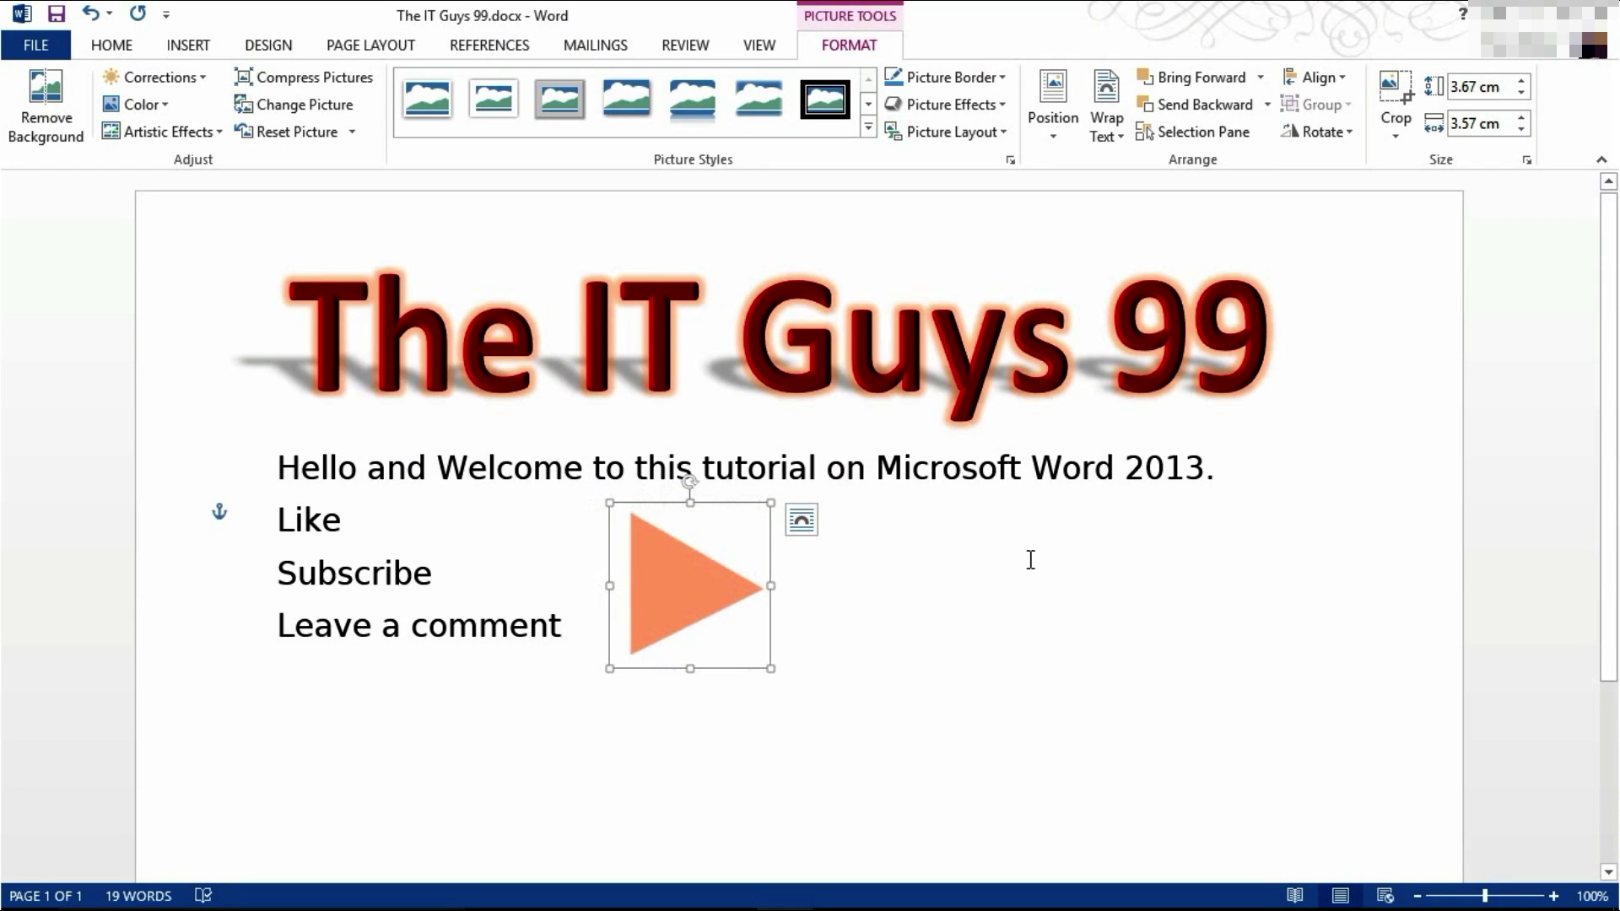
# - Give the orange triangle picture a red 6 pt round-dot border
pyautogui.click(1002, 78)
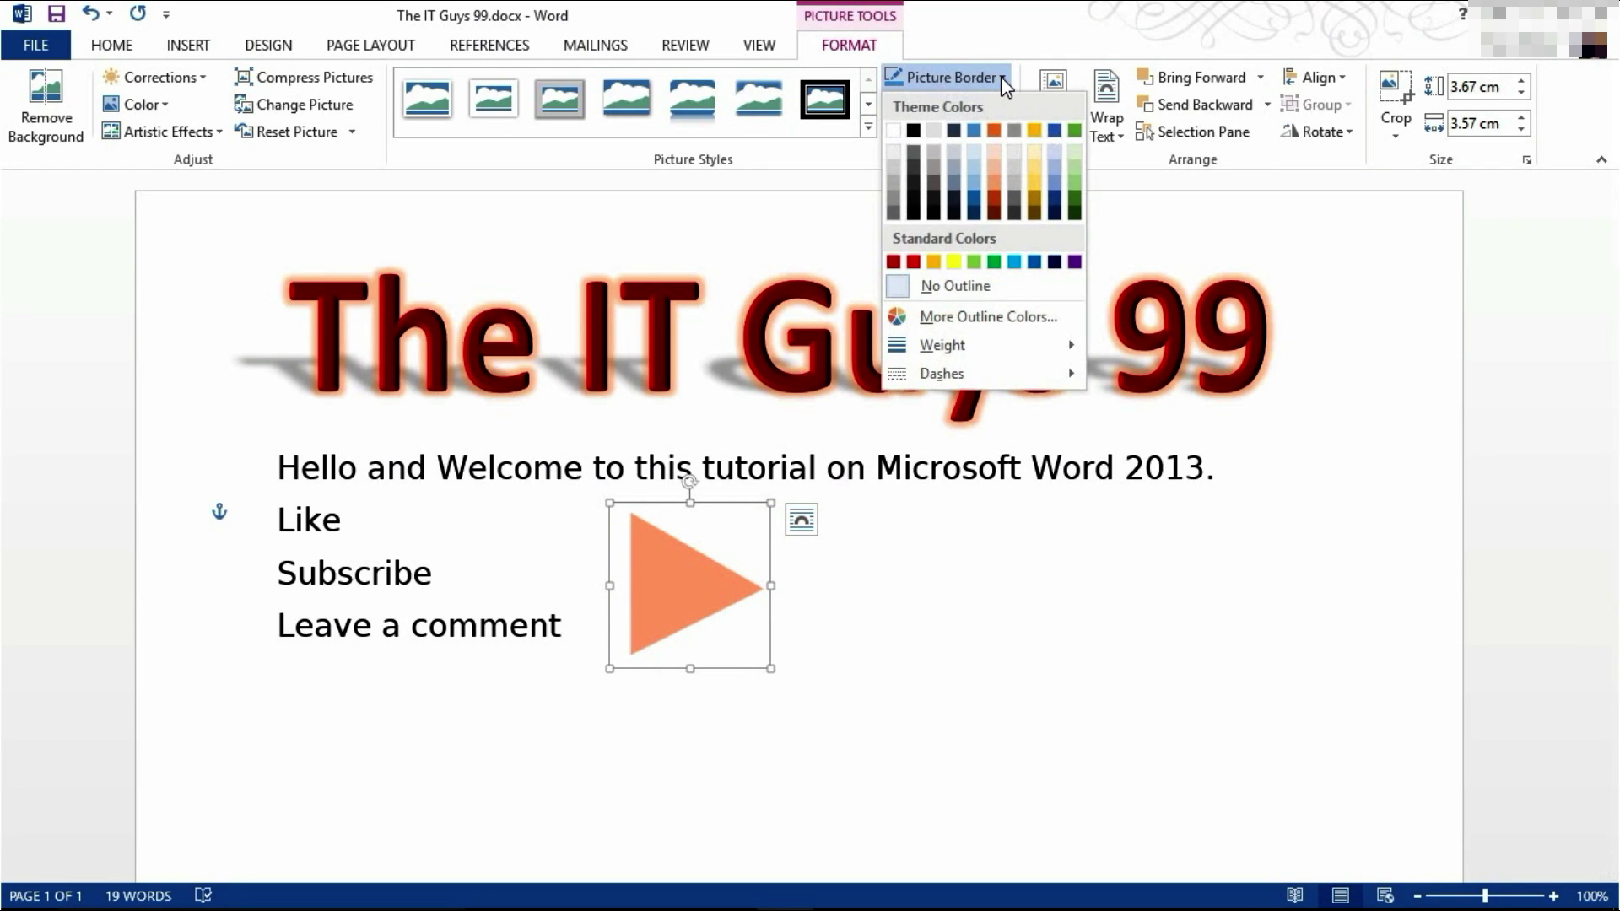
pyautogui.click(914, 262)
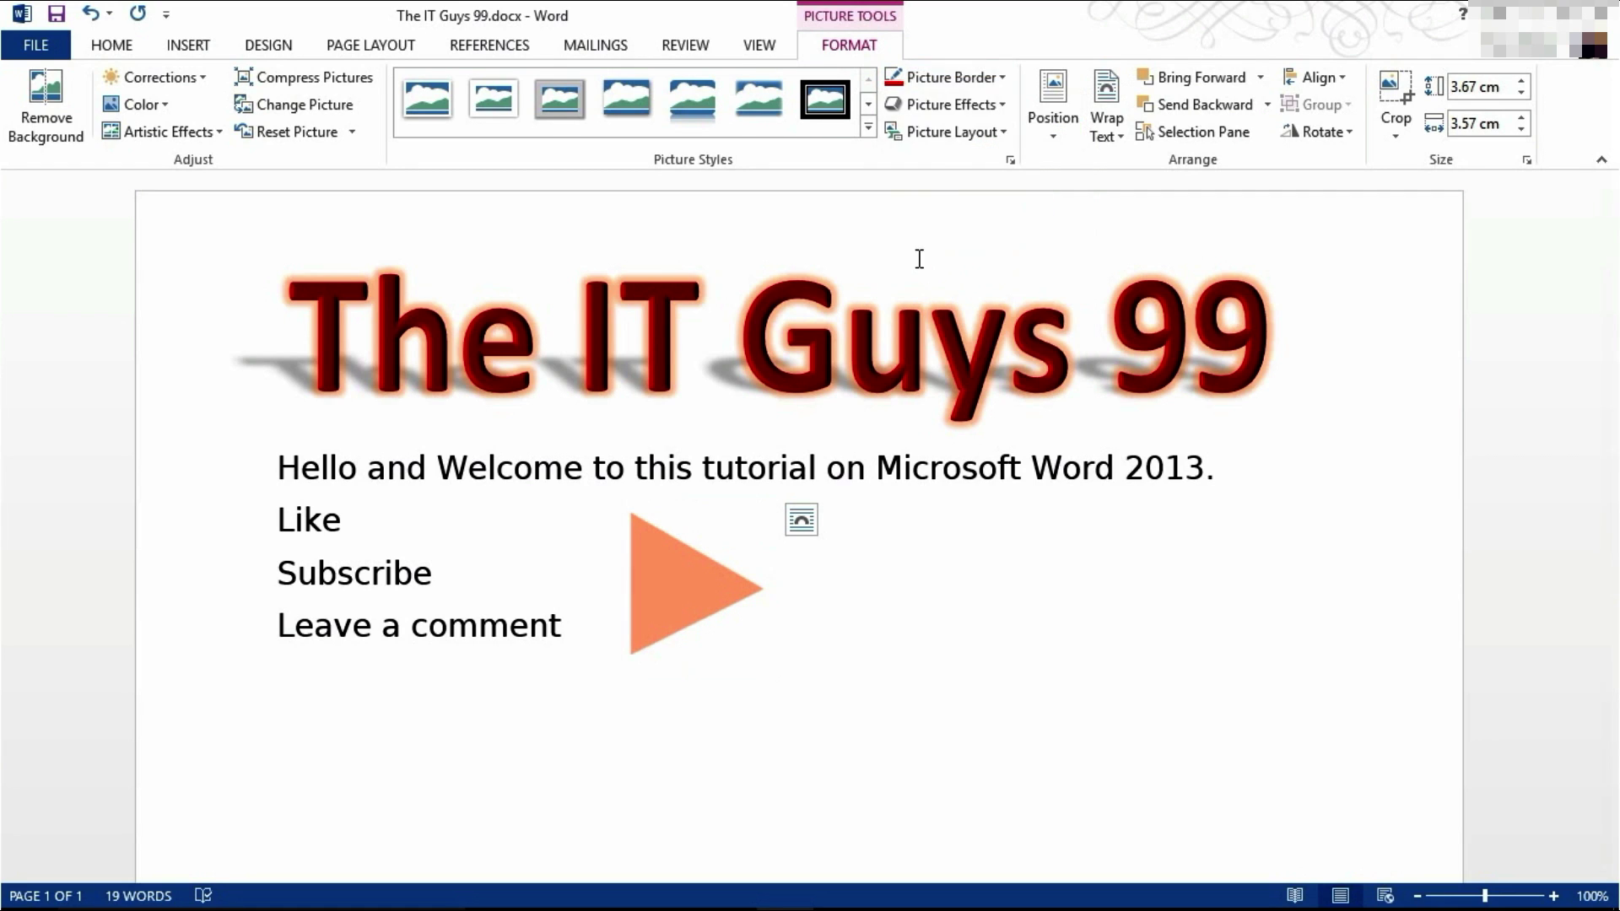
pyautogui.click(949, 77)
pyautogui.moveTo(956, 346)
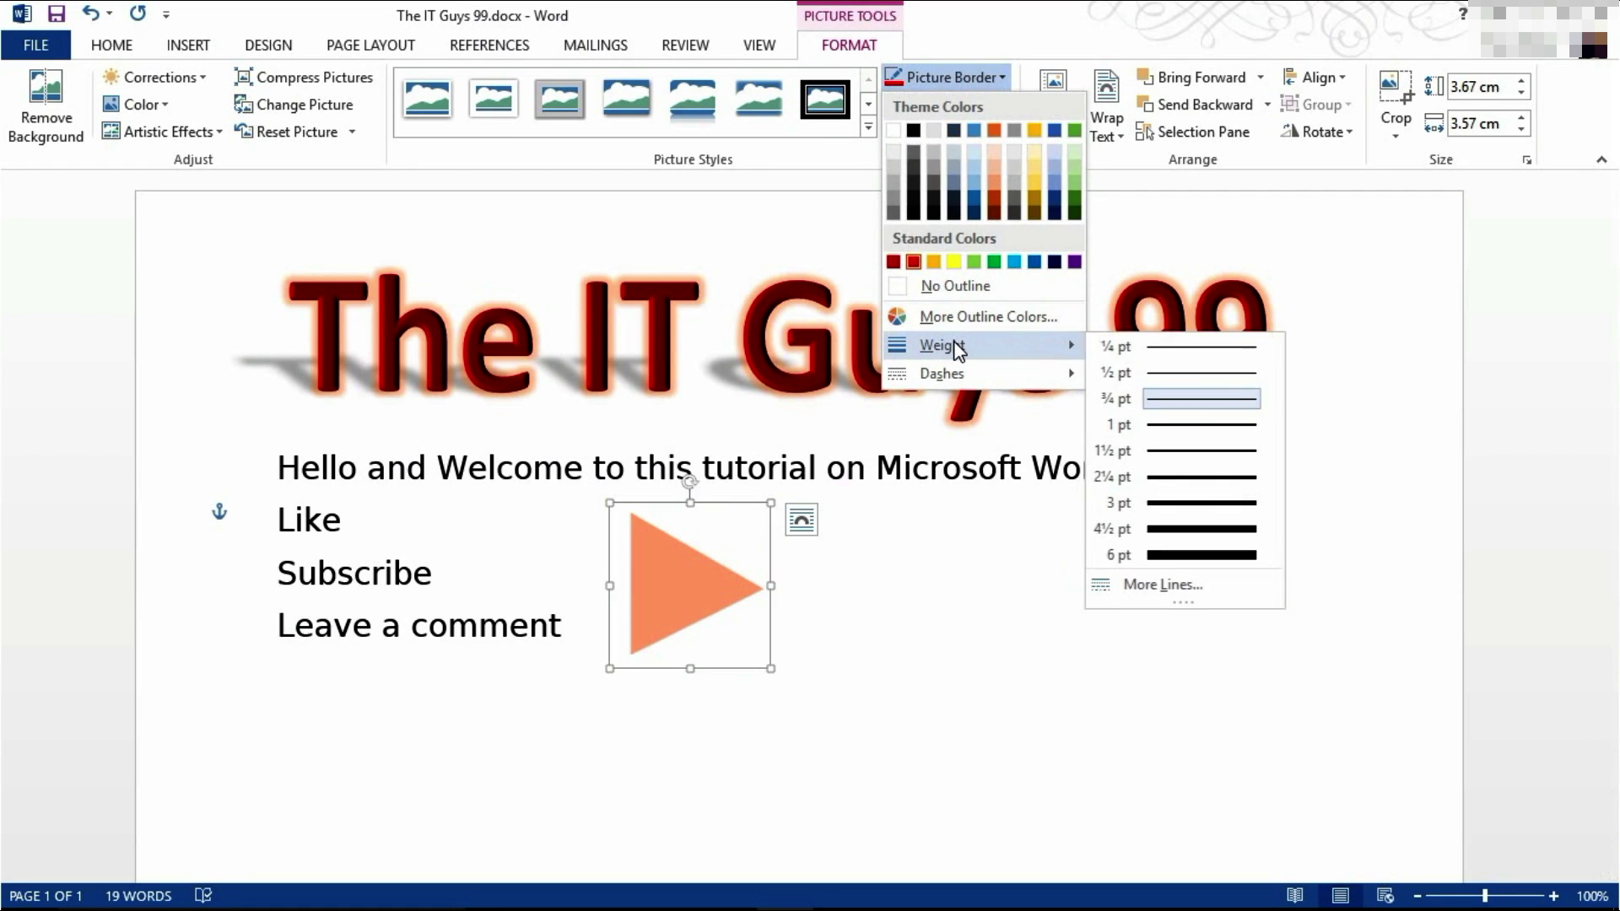
pyautogui.click(1230, 555)
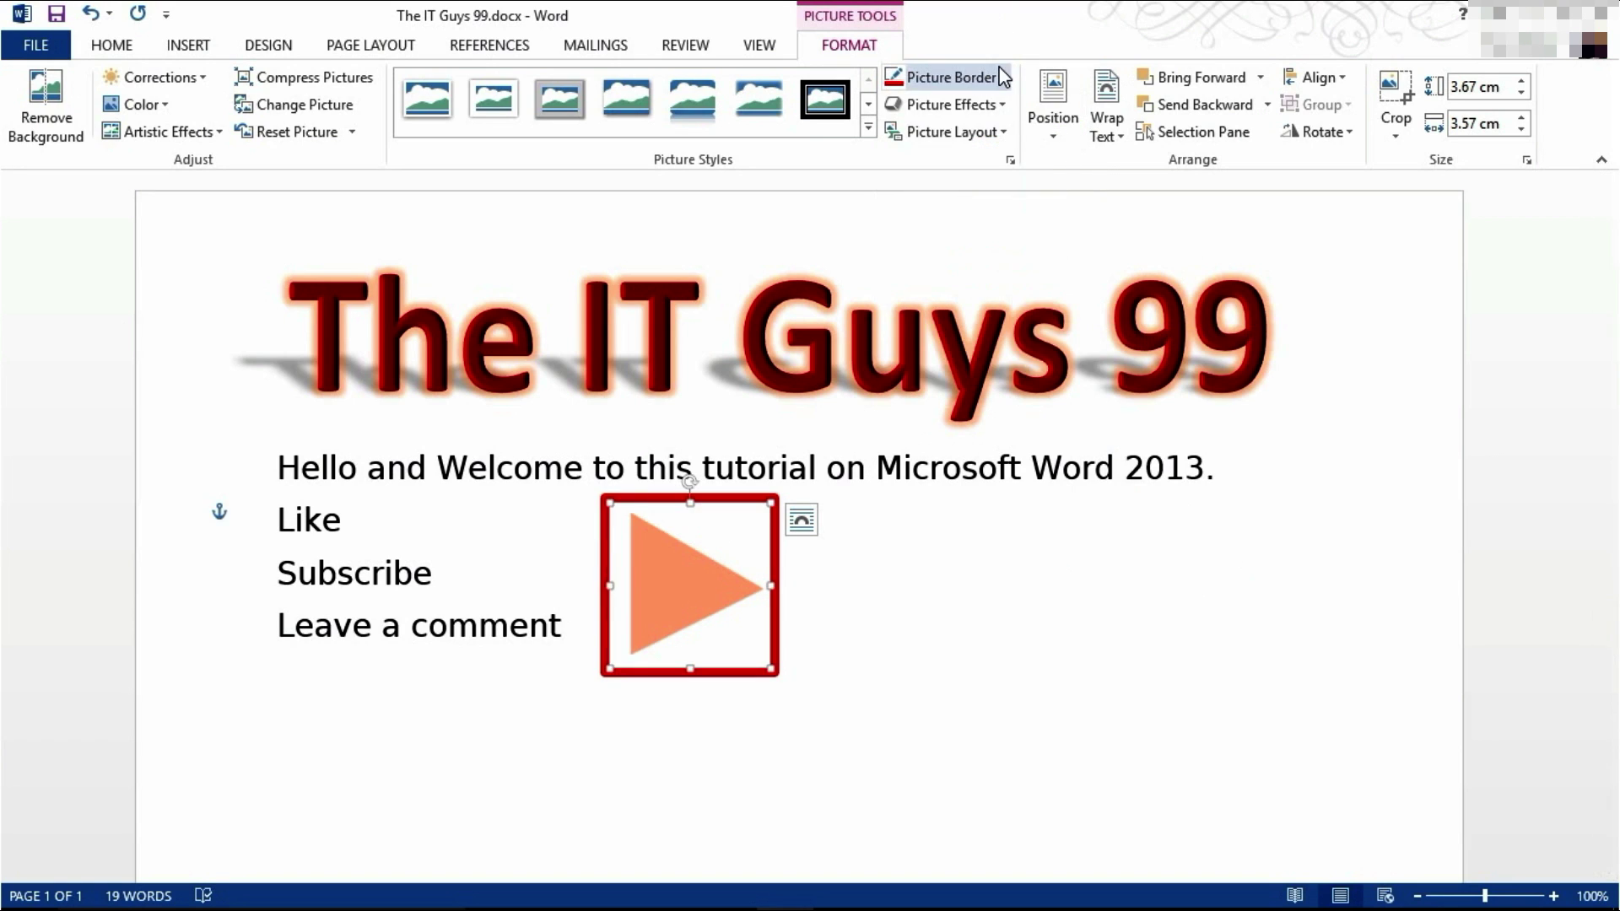
pyautogui.click(971, 77)
pyautogui.moveTo(970, 375)
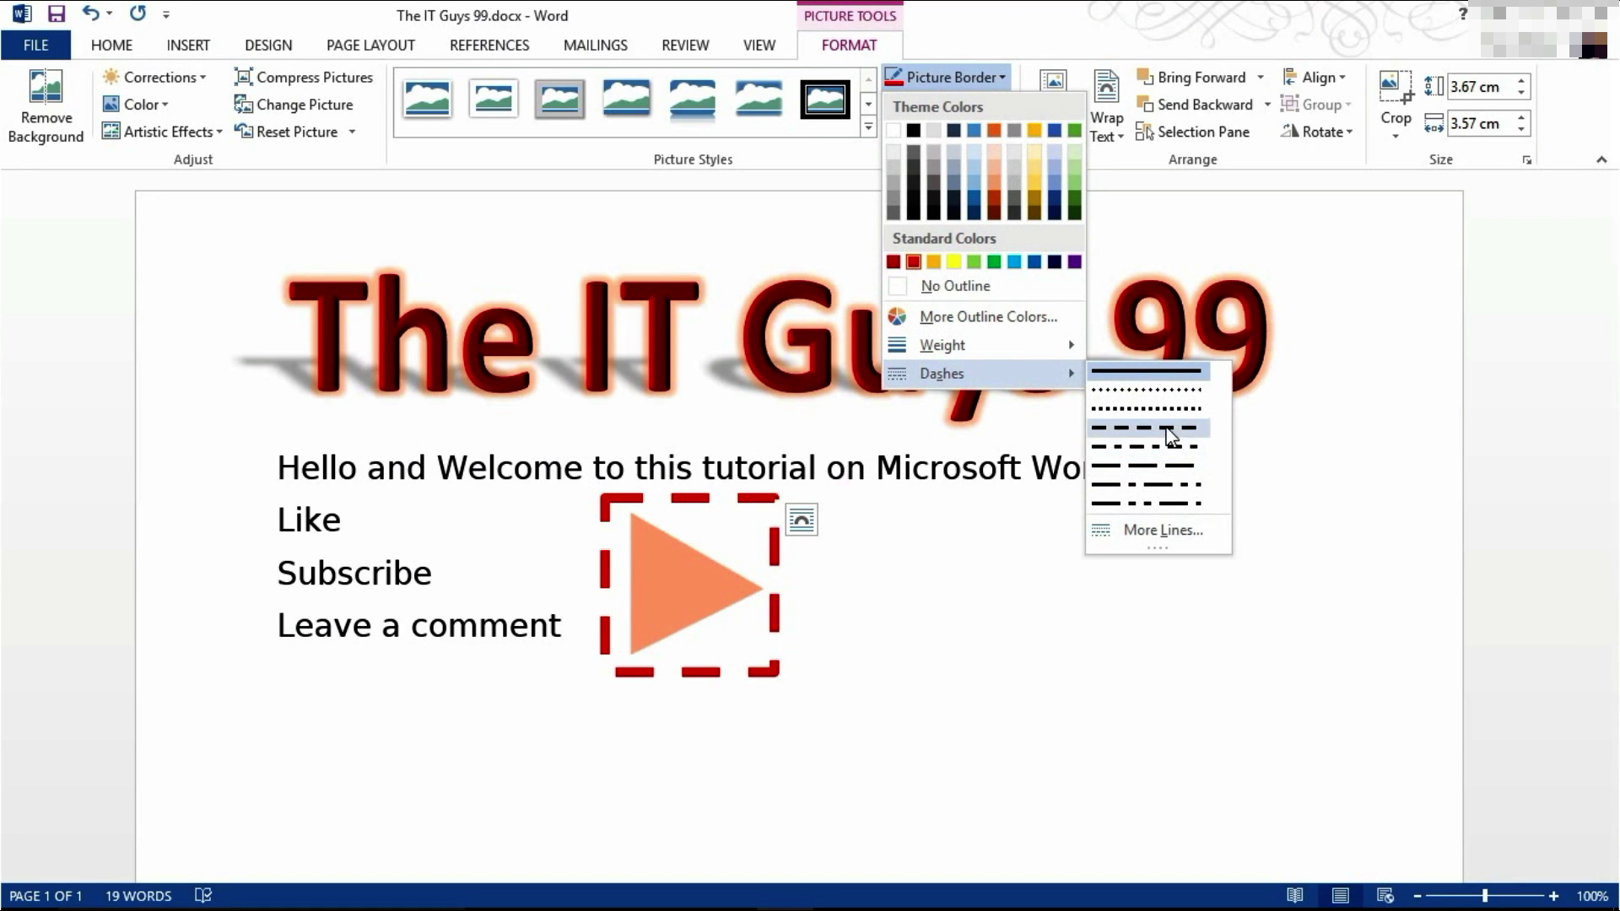
pyautogui.click(1166, 397)
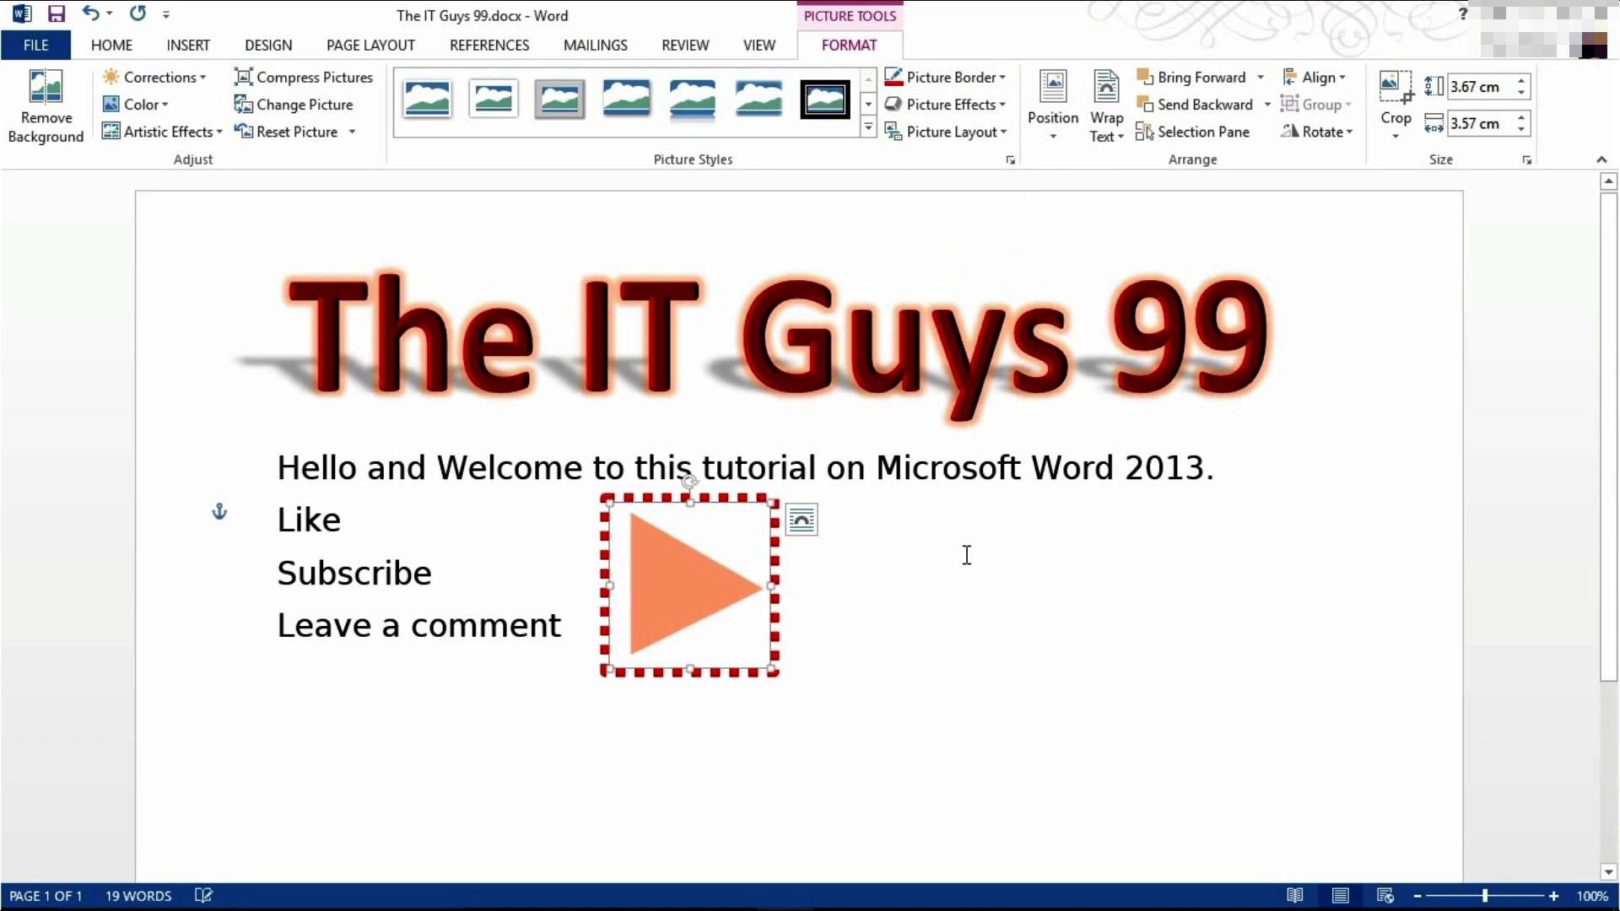
# - Apply the Rotated, White picture style with a Dark Red border, enlarging it to 4.37 × 4.26 cm
pyautogui.click(867, 127)
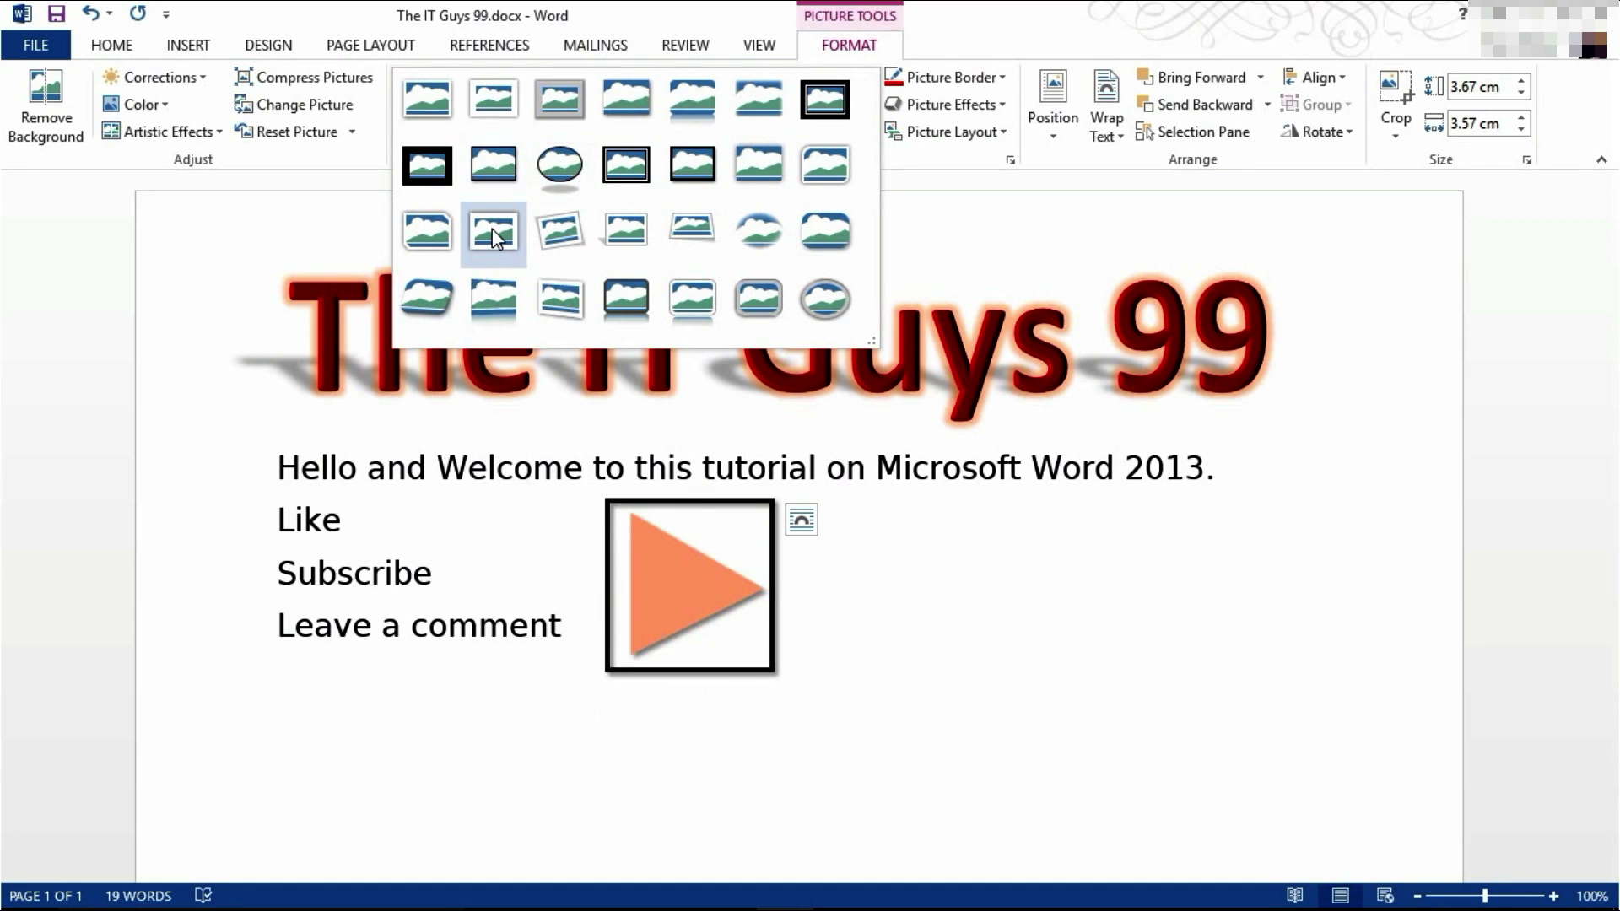
pyautogui.click(581, 226)
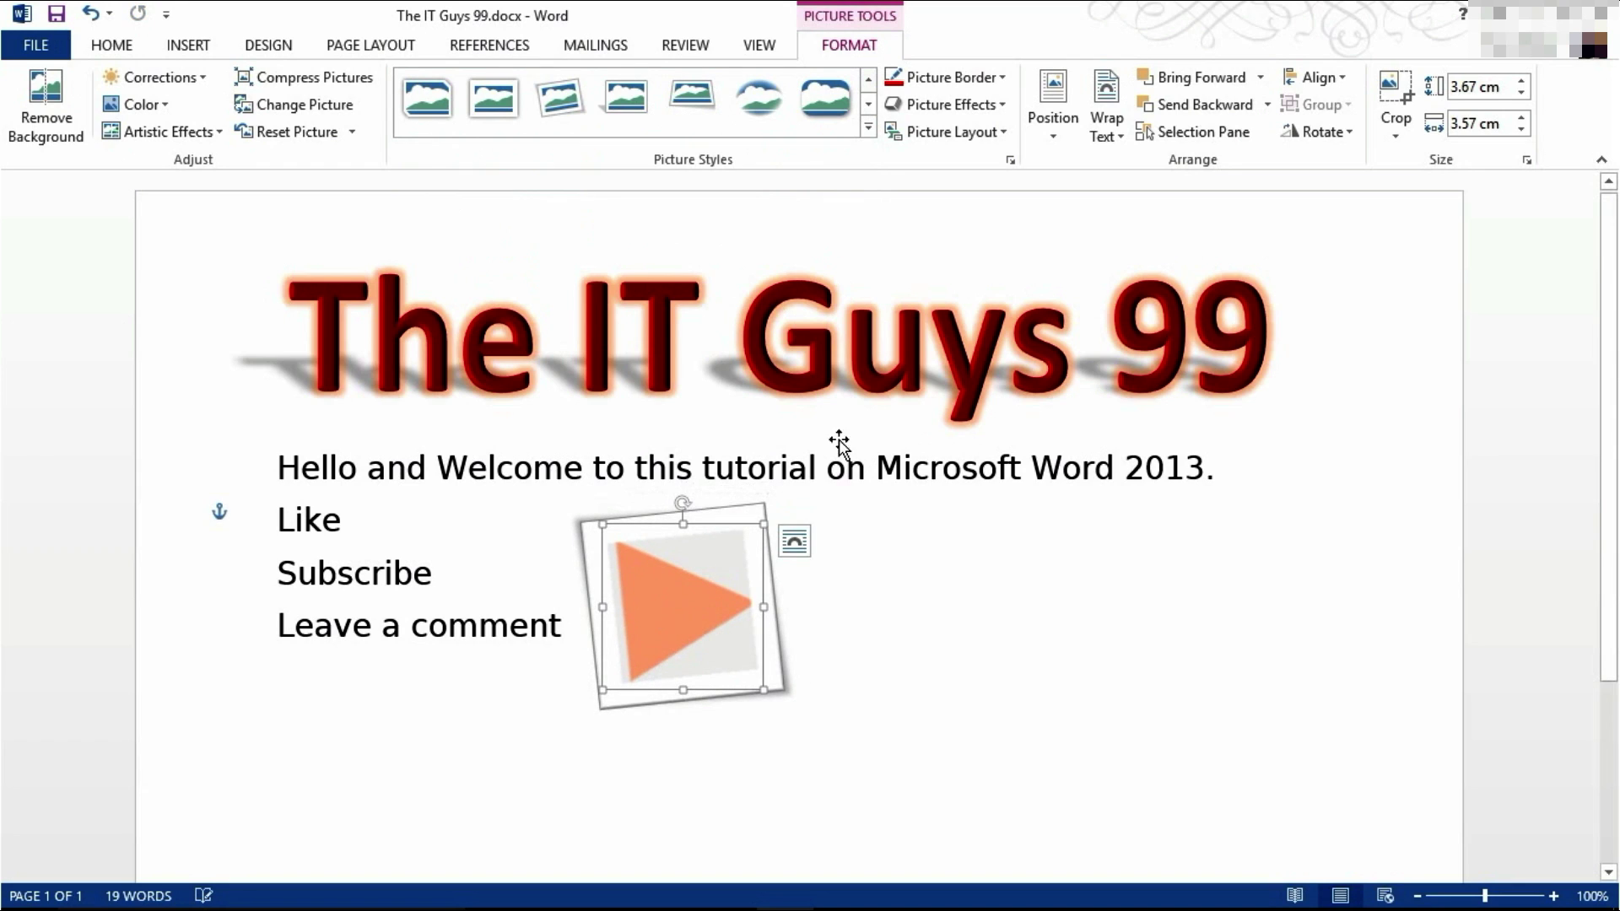
pyautogui.click(1000, 77)
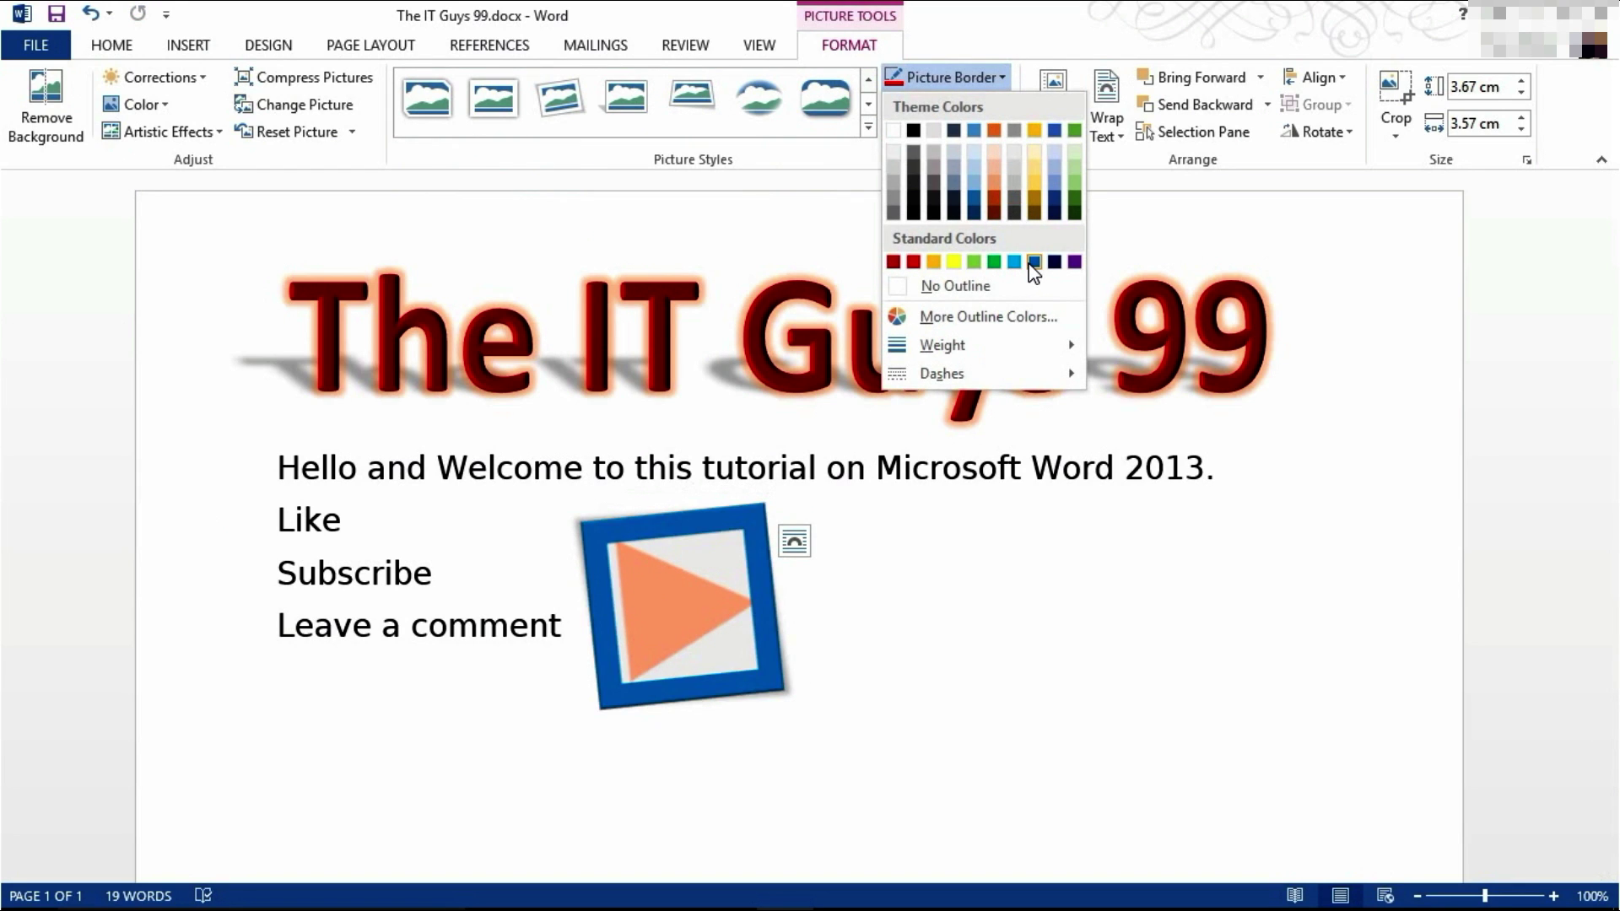
pyautogui.click(893, 262)
pyautogui.click(772, 516)
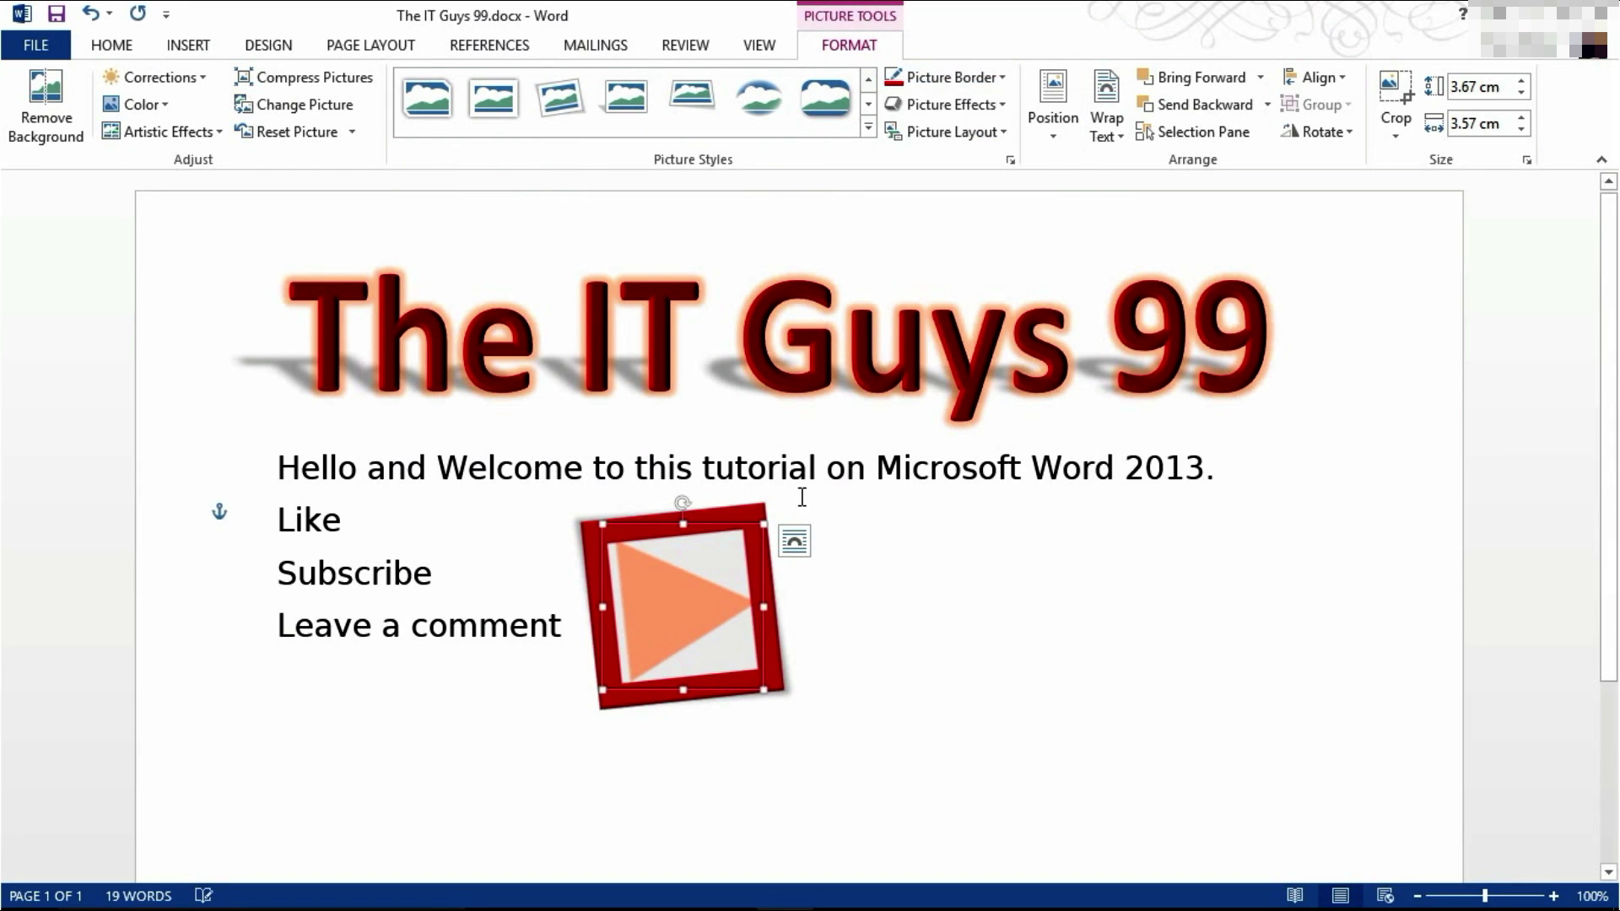
pyautogui.moveTo(777, 513); pyautogui.dragTo(715, 585)
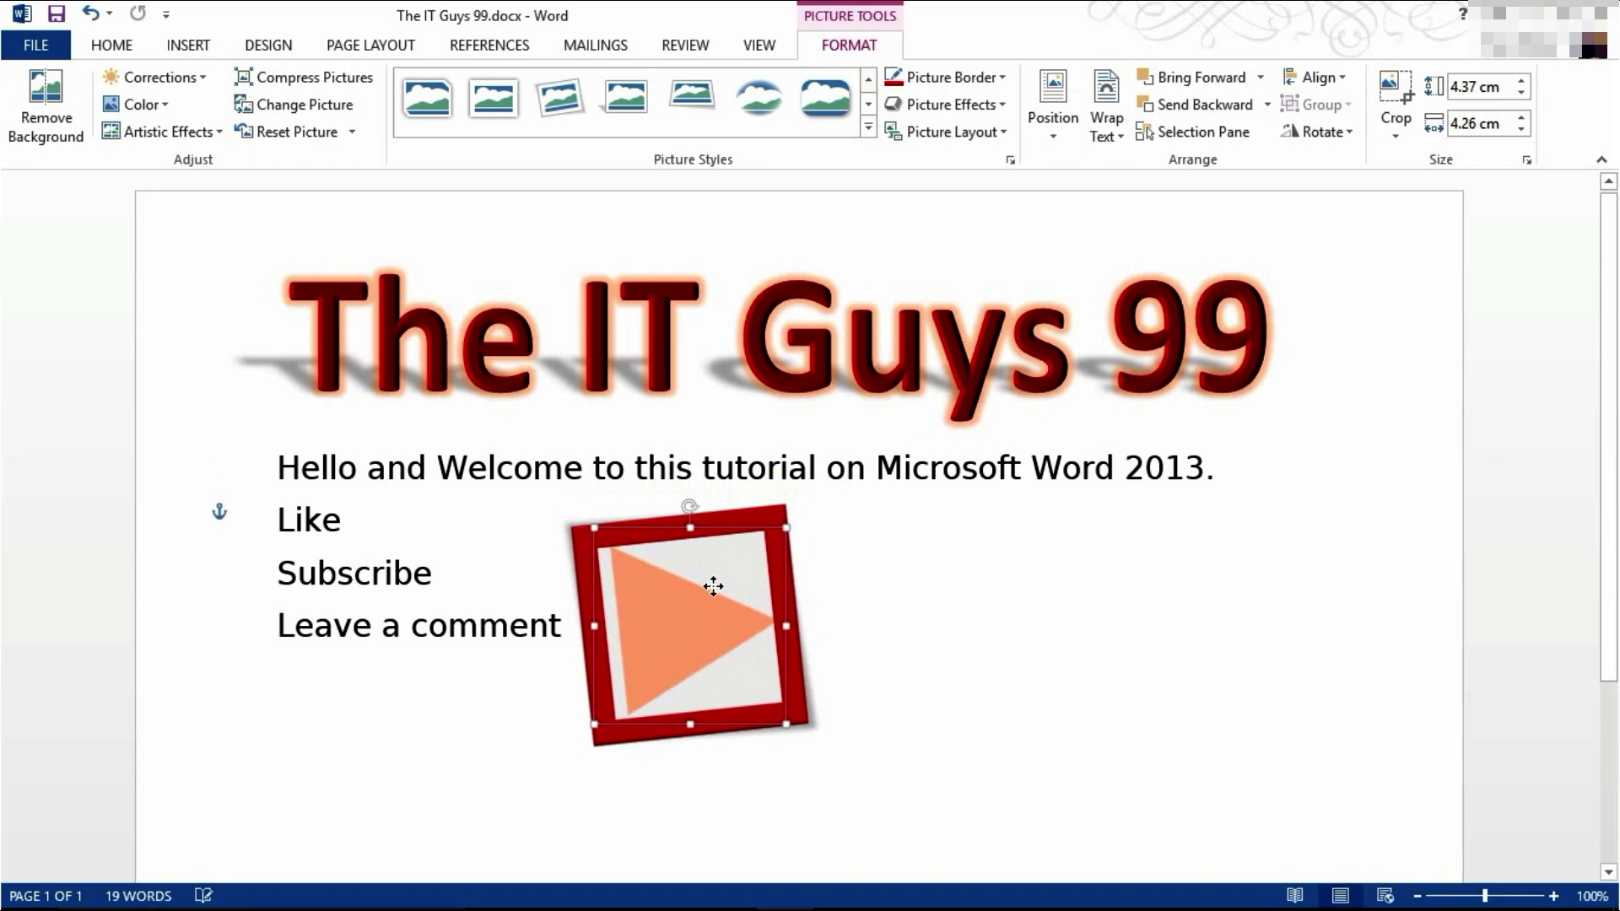
pyautogui.click(1063, 567)
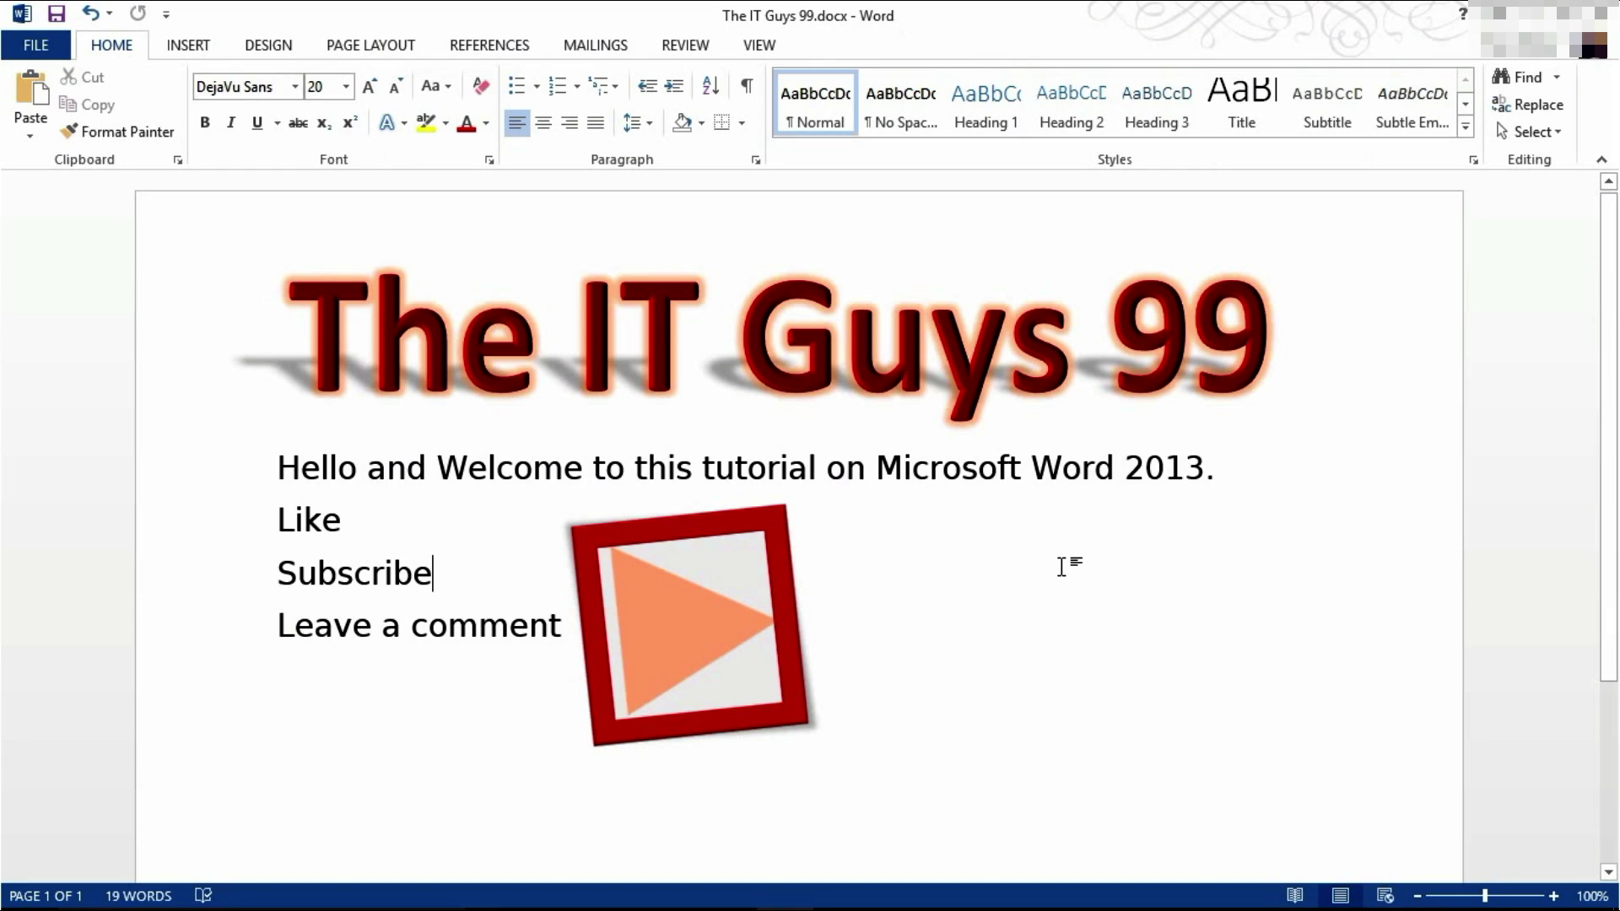